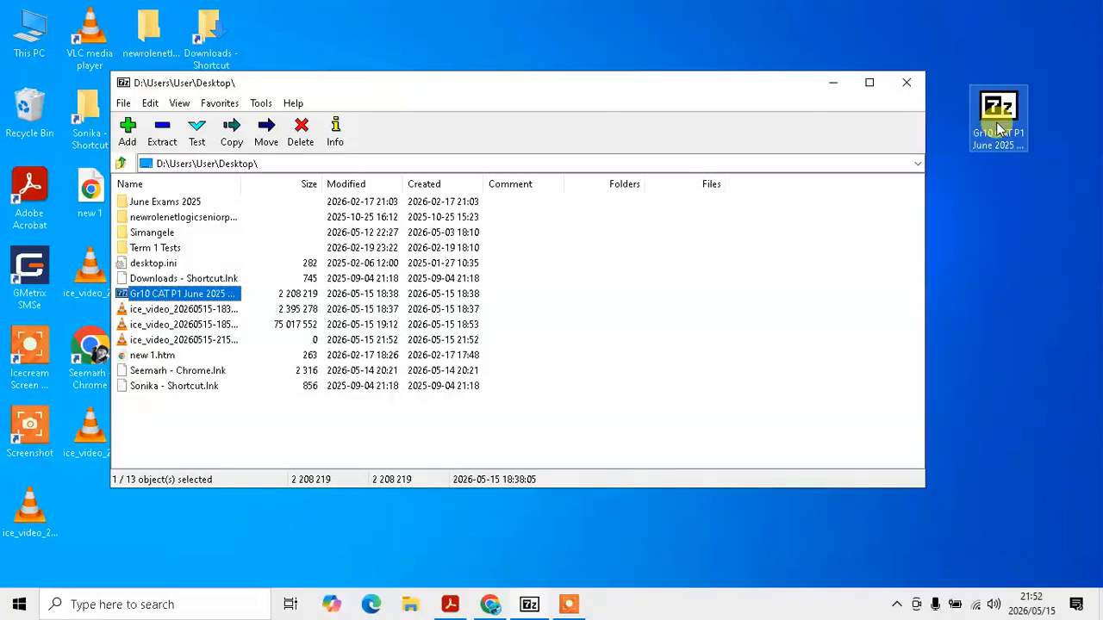
- Extract the Gr10 CAT P1 June 2025 DATA.7z archive into its own folder on the desktop, entering the archive password
click(997, 122)
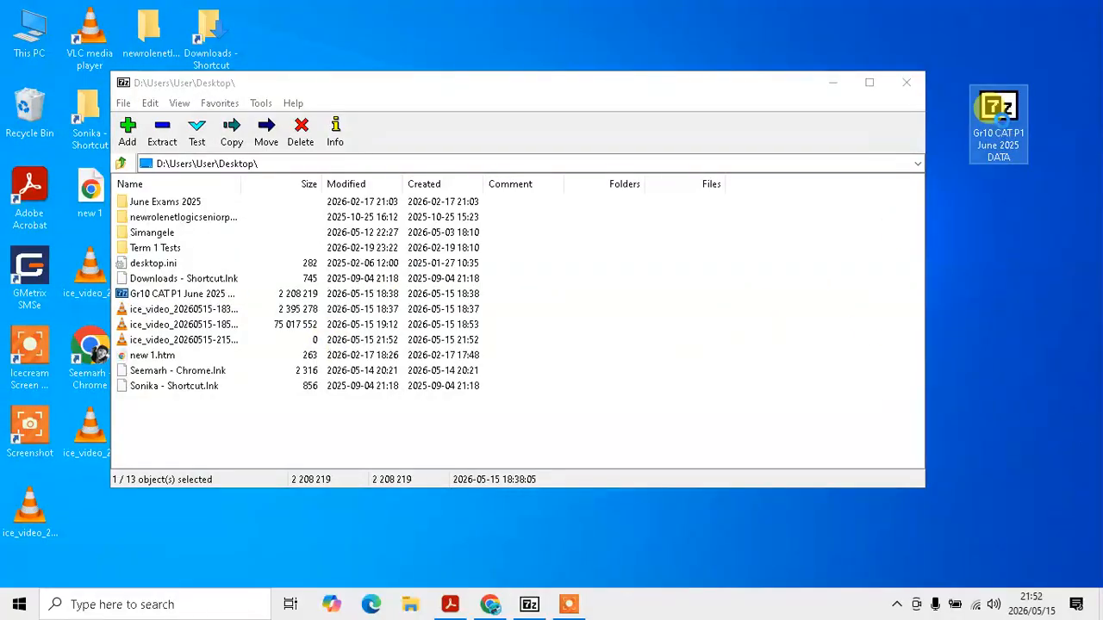
right_click(1000, 123)
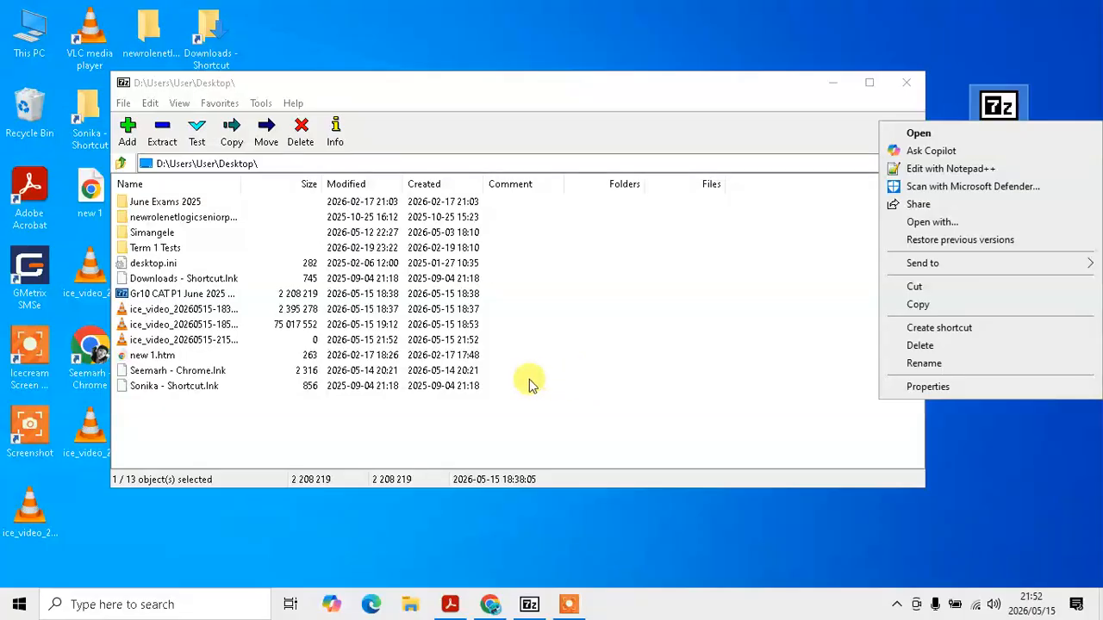
click(183, 294)
click(183, 294)
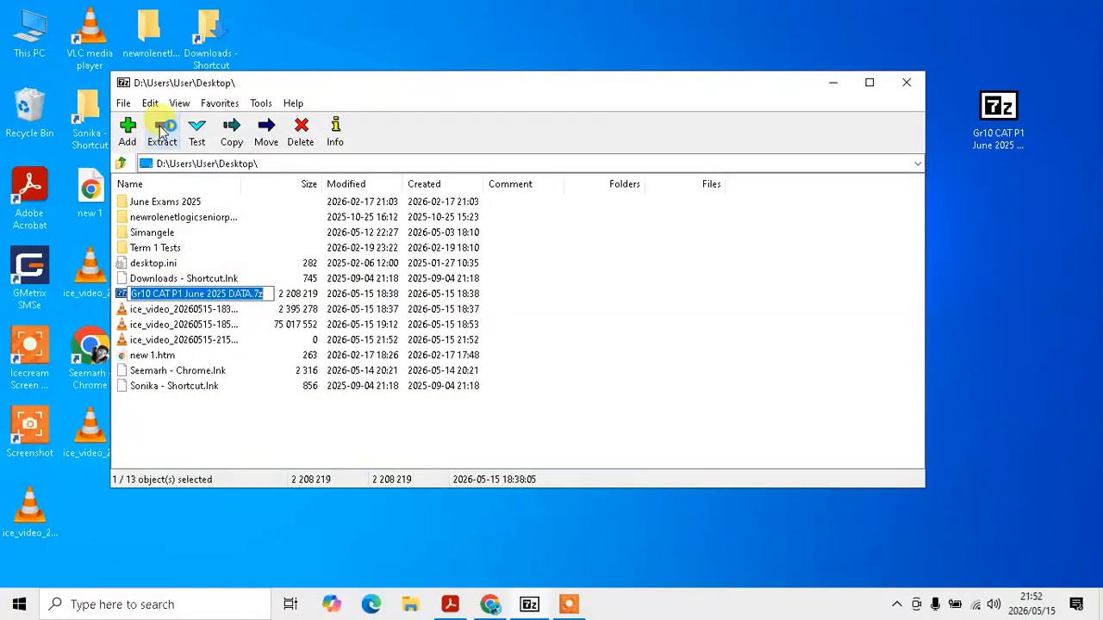
click(164, 129)
click(627, 270)
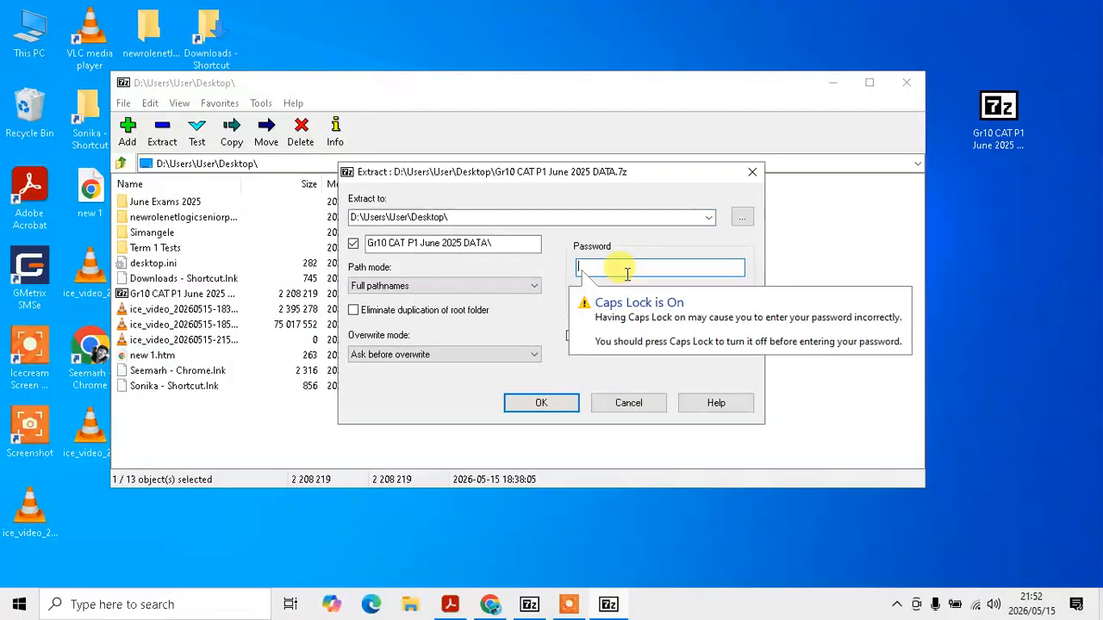
text(*)
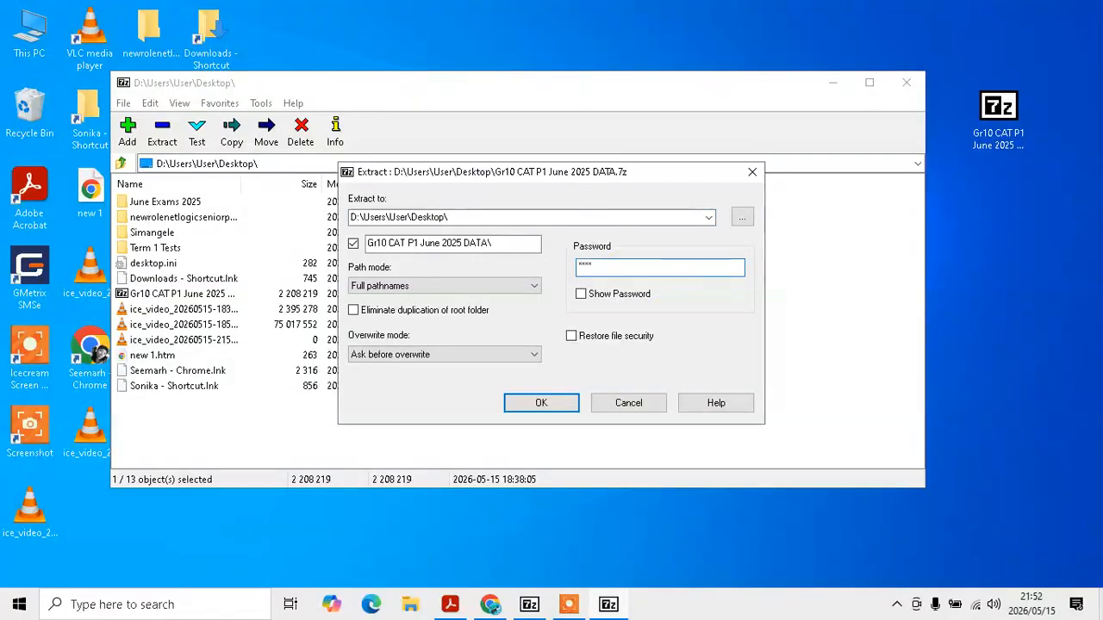
click(541, 403)
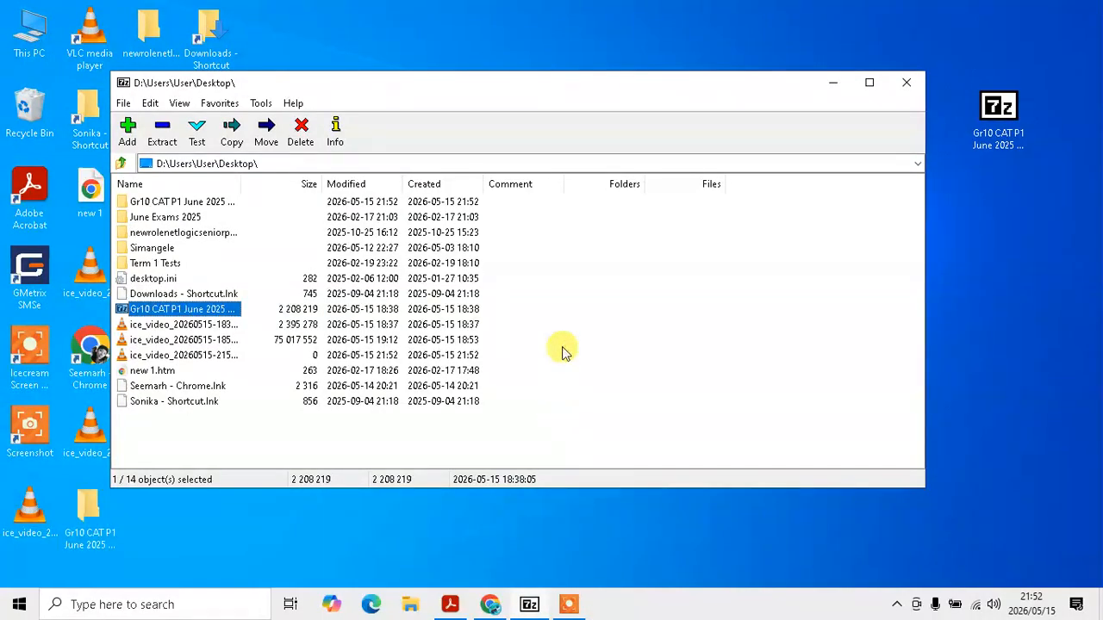
- Open the extracted Gr10 CAT P1 June 2025 DATA folder and its inner data folder, and close the 7-Zip window
double_click(86, 510)
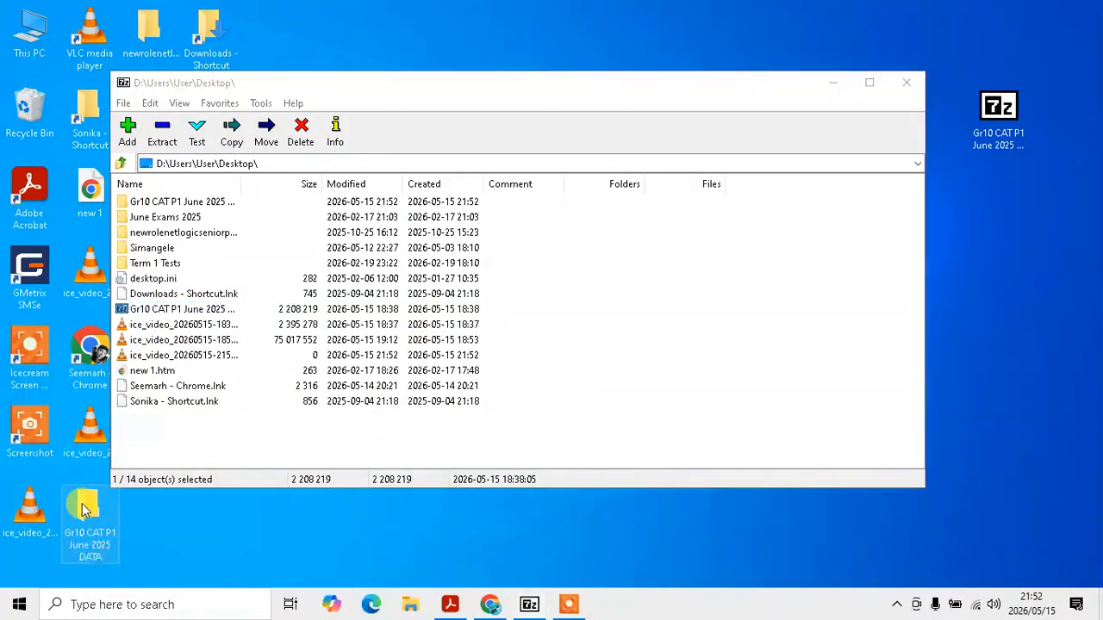
double_click(657, 184)
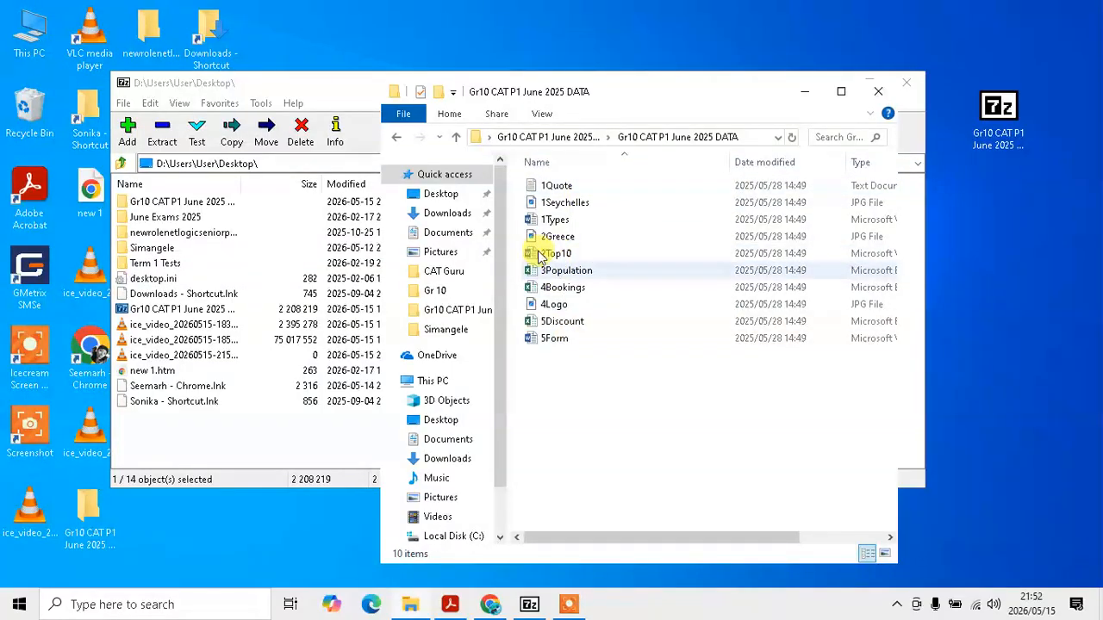
click(353, 83)
click(906, 82)
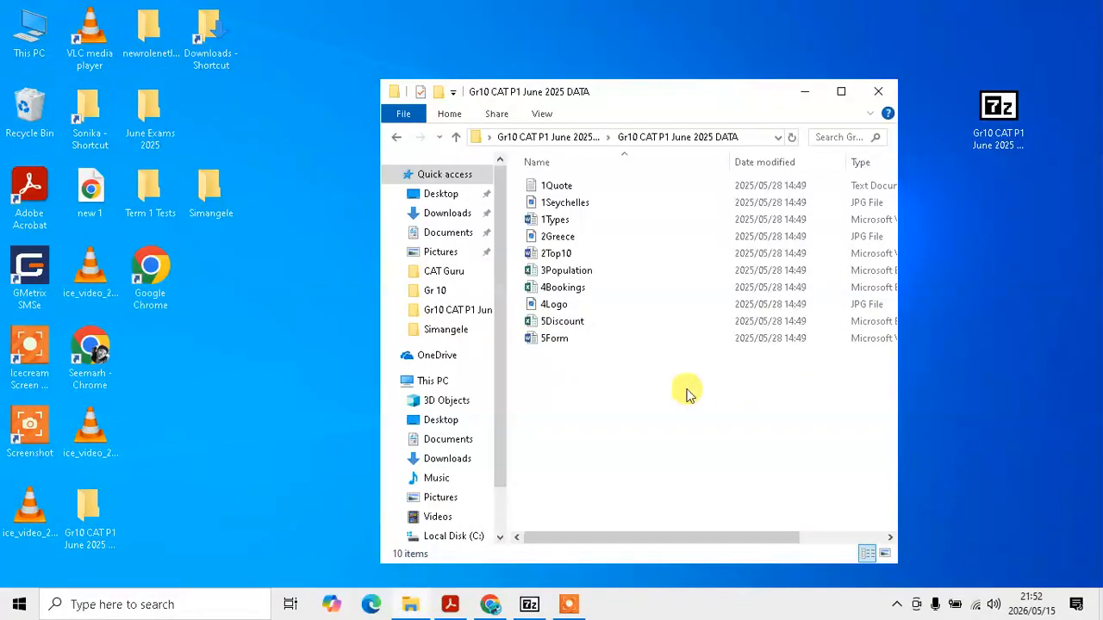
- Read question 1.1 in the exam paper in Adobe Acrobat and open the 1Types document from the data folder in Word
click(450, 605)
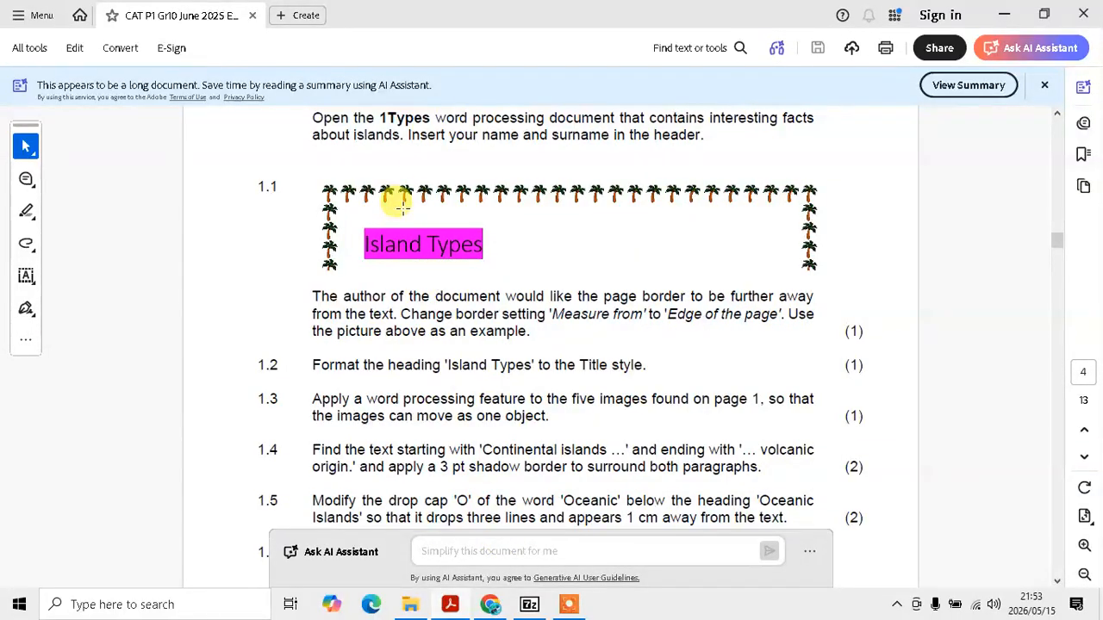
click(420, 607)
click(552, 220)
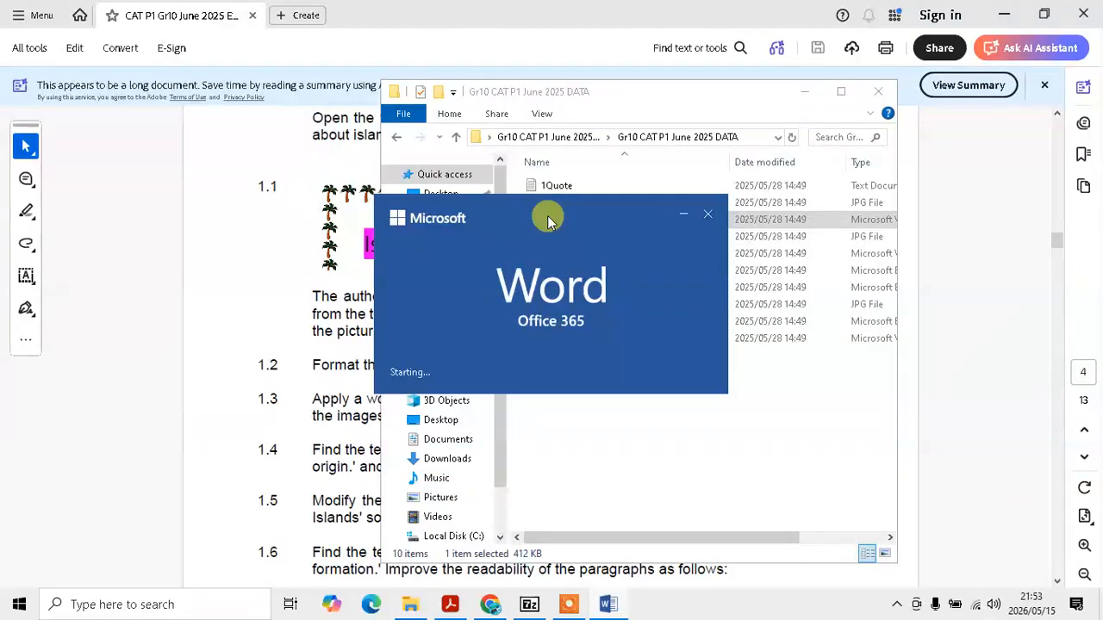
scroll(459, 252, up, 4)
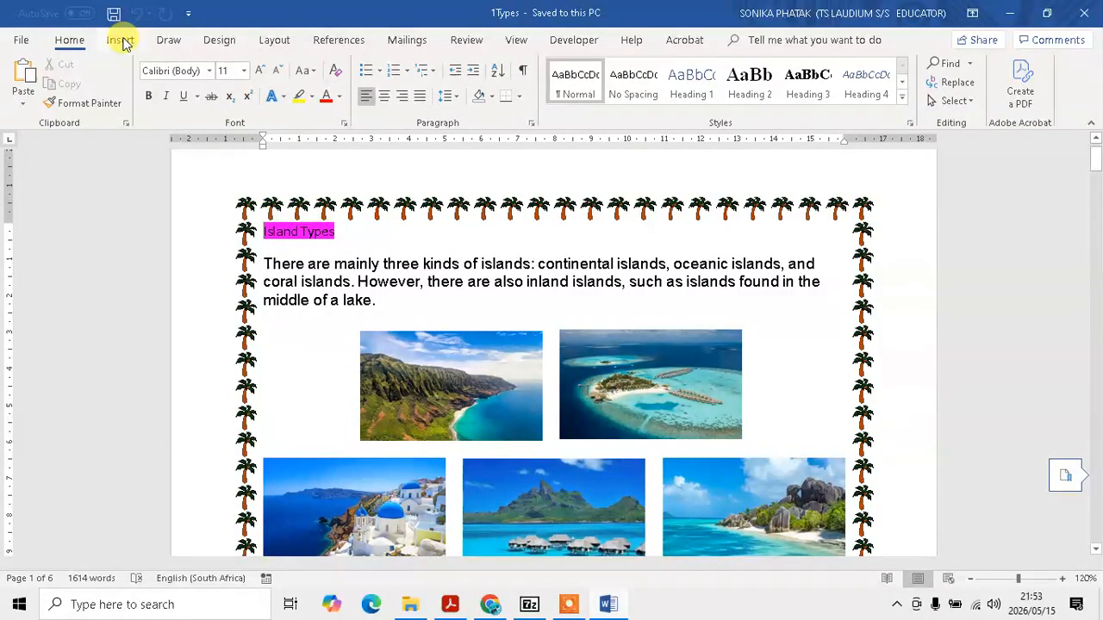
- Change the page border options so the palm tree border is measured from the edge of page
click(519, 96)
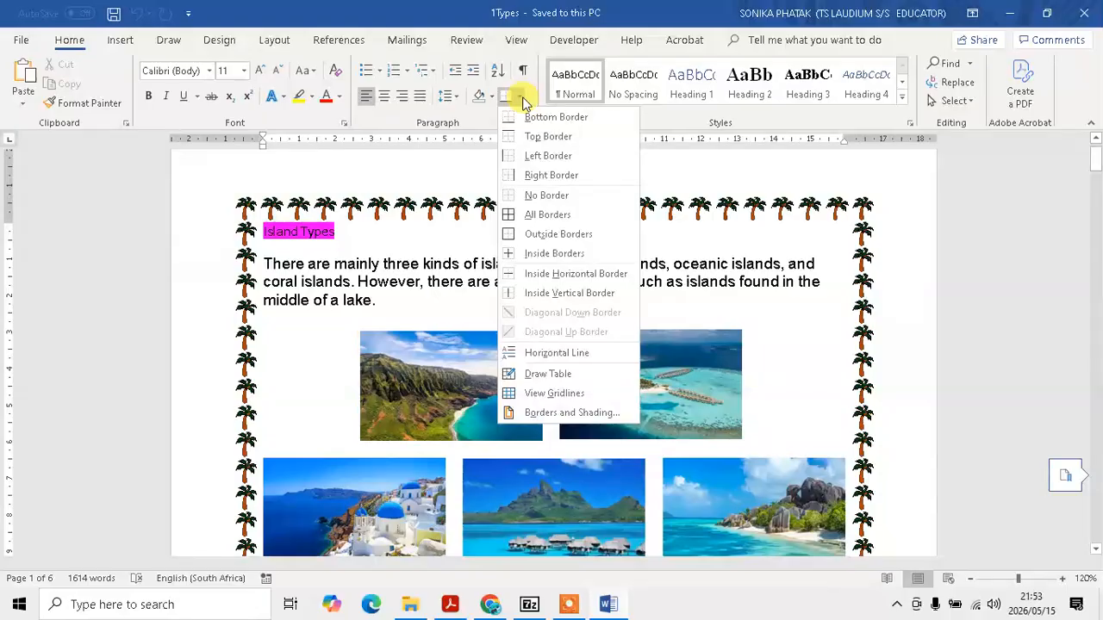
click(540, 414)
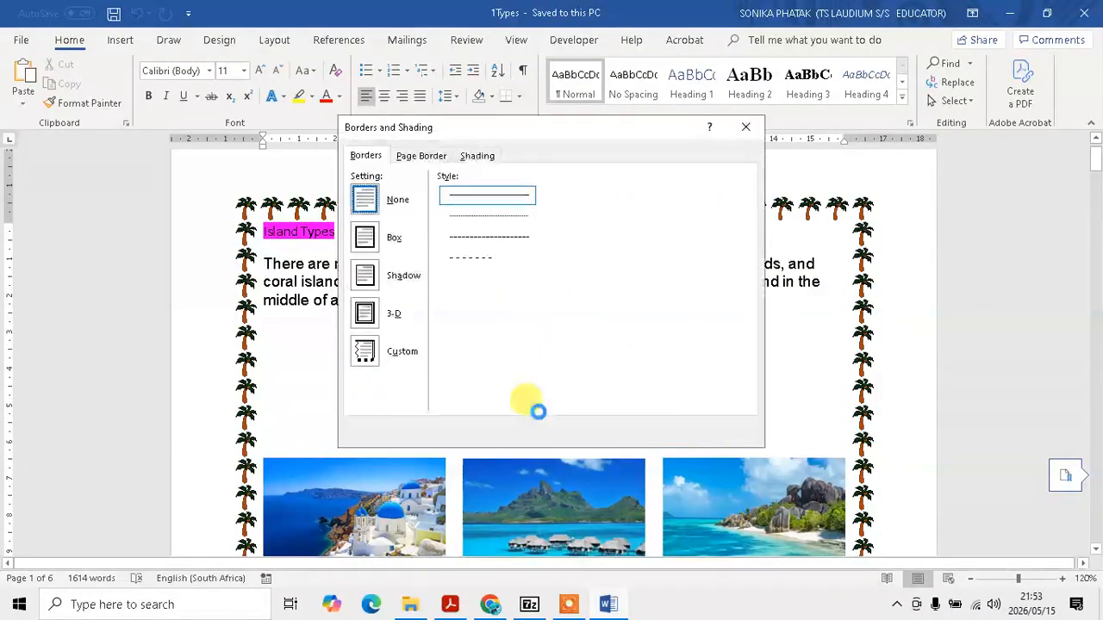
click(434, 158)
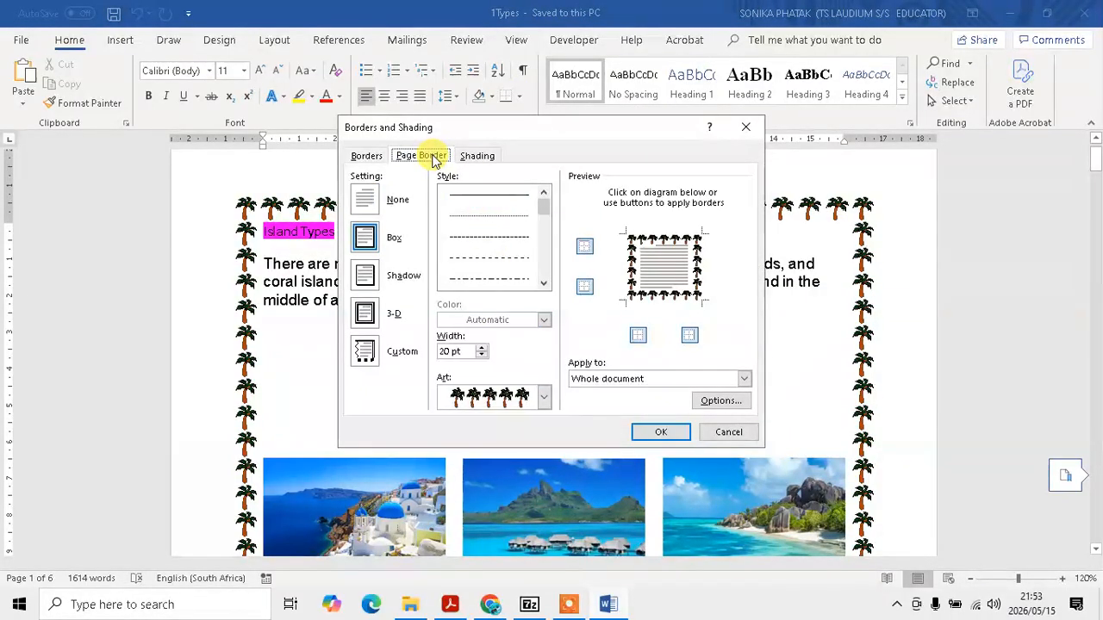
click(715, 401)
click(497, 206)
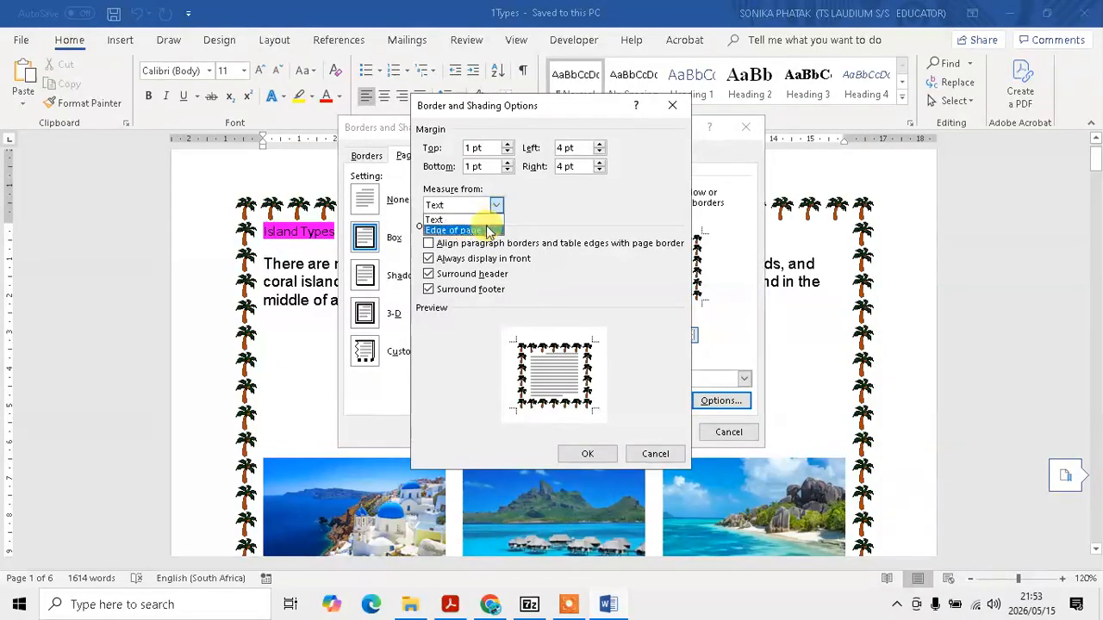
click(465, 231)
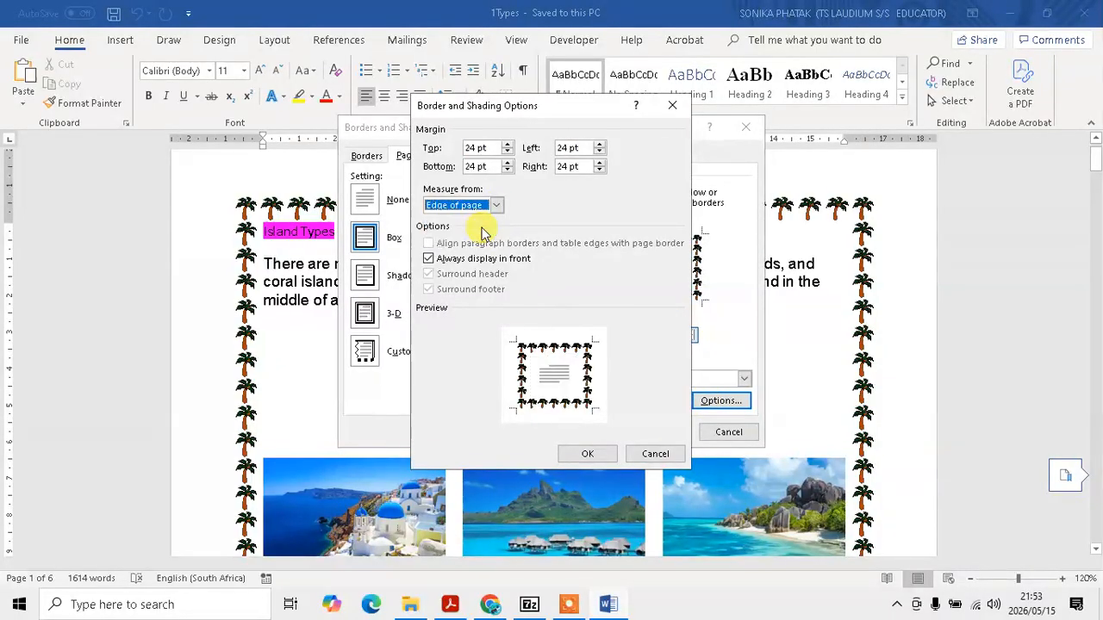
click(584, 454)
click(661, 434)
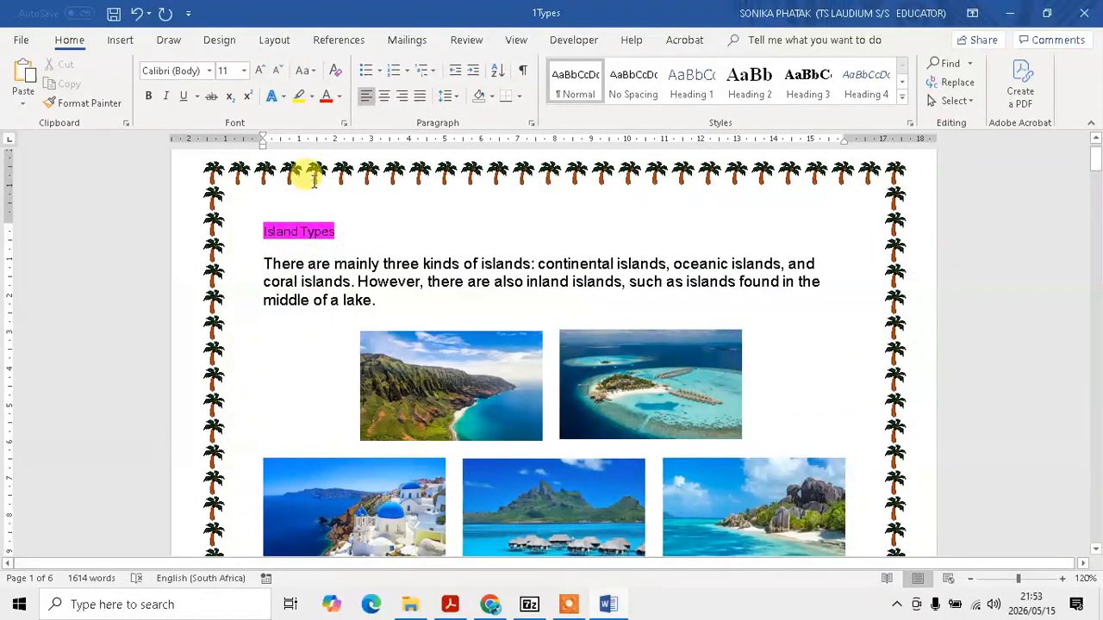
- Check question 1.2 in the Acrobat exam paper and apply the Title style to the heading 'Island Types' in Word
key(alt+Tab)
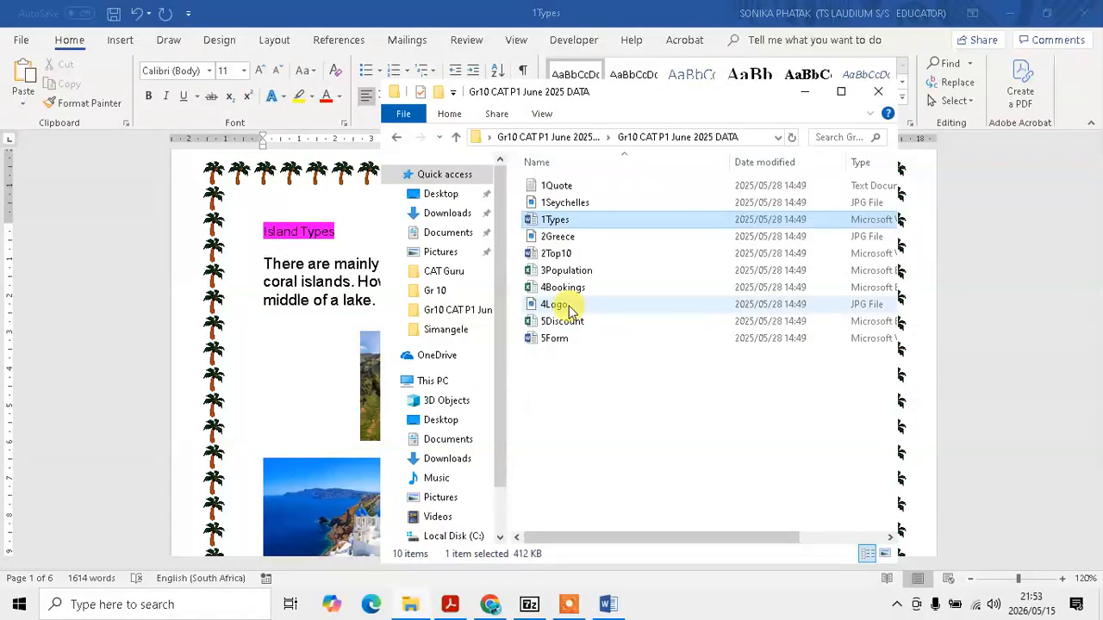
key(alt+Tab)
key(alt+Tab)
scroll(402, 405, down, 1)
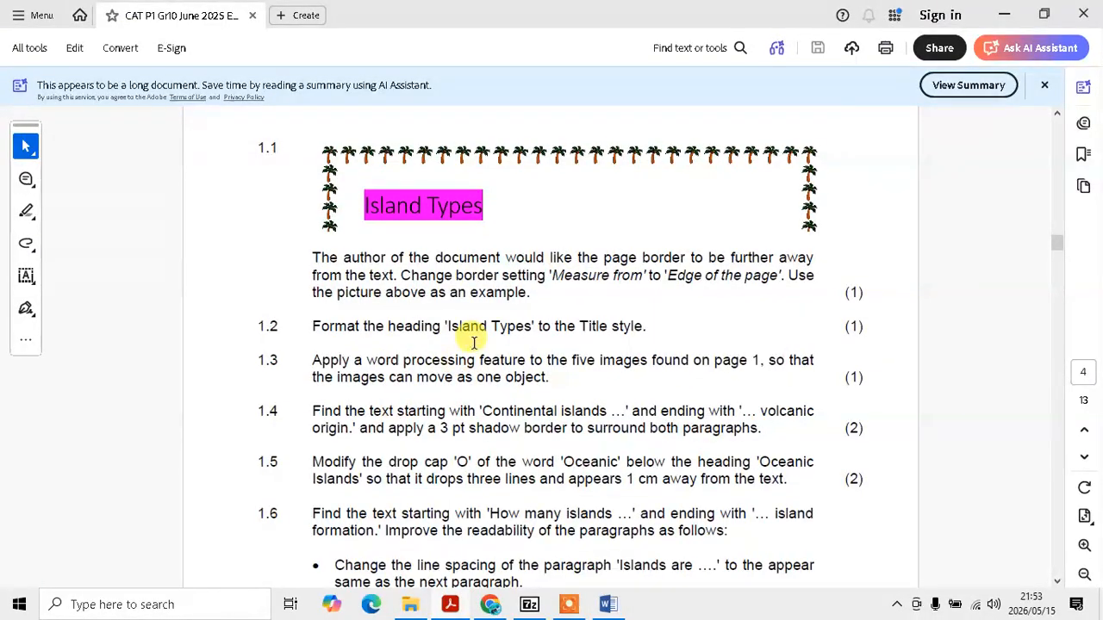
key(alt+Tab)
key(alt+Tab)
key(alt+Tab)
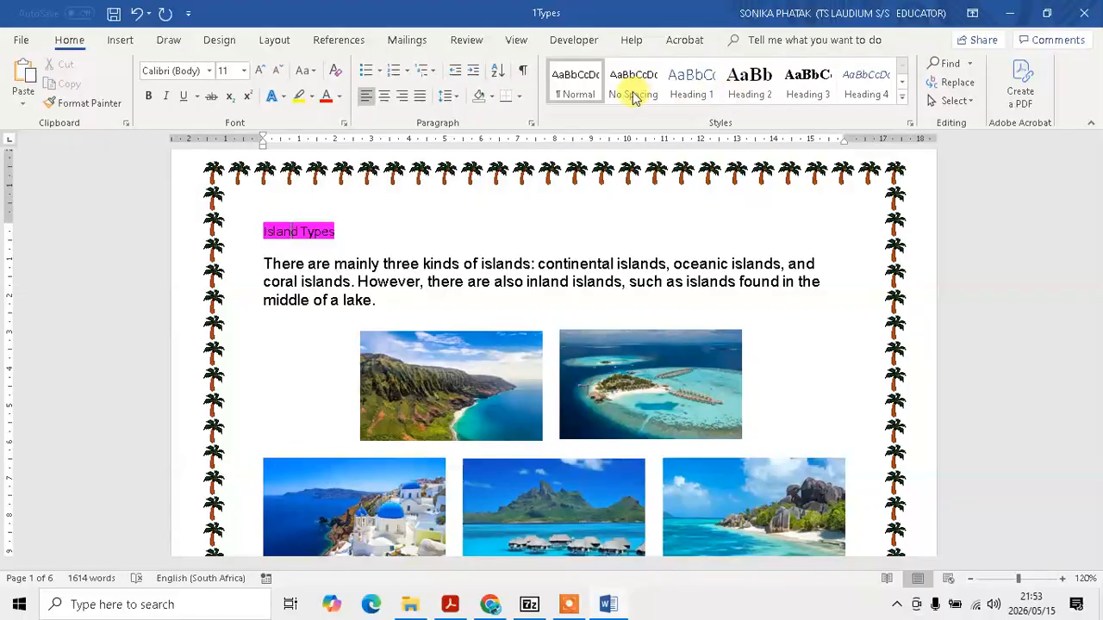
click(901, 101)
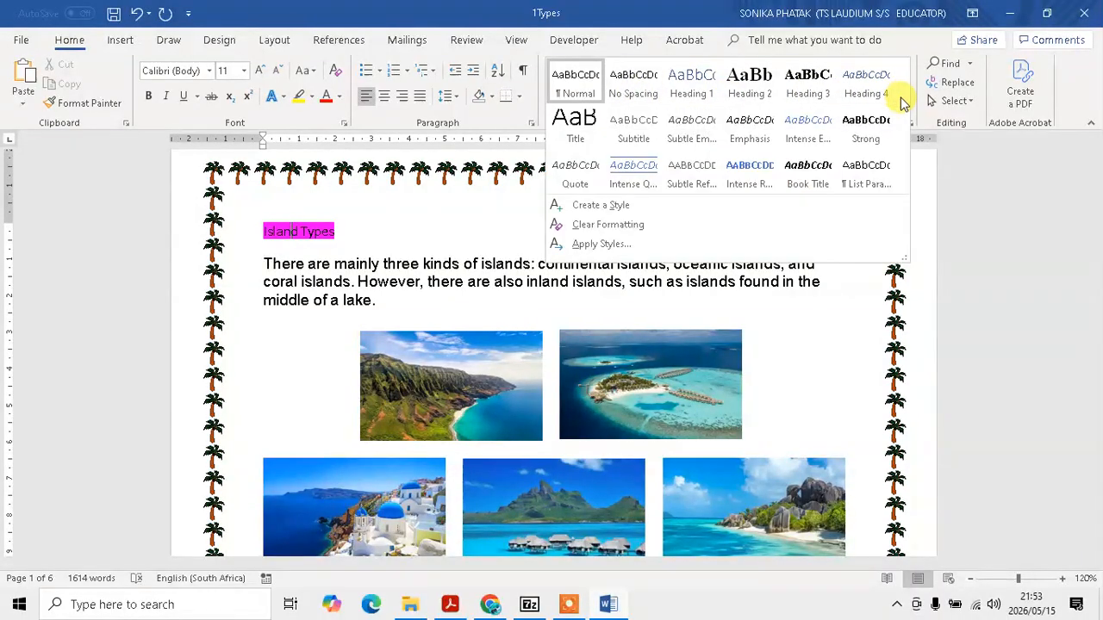
click(575, 137)
- Read question 1.3 in the Acrobat exam paper and return to the five images on page 1 in Word
key(alt+Tab)
key(alt+Tab)
key(Tab)
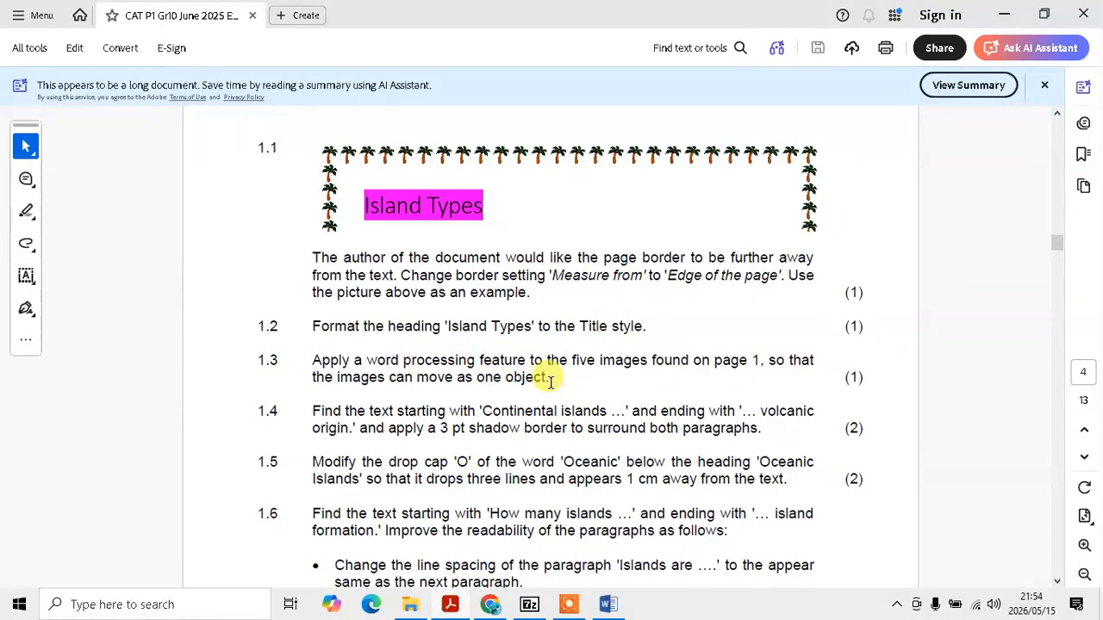
key(alt+Tab)
scroll(560, 388, down, 3)
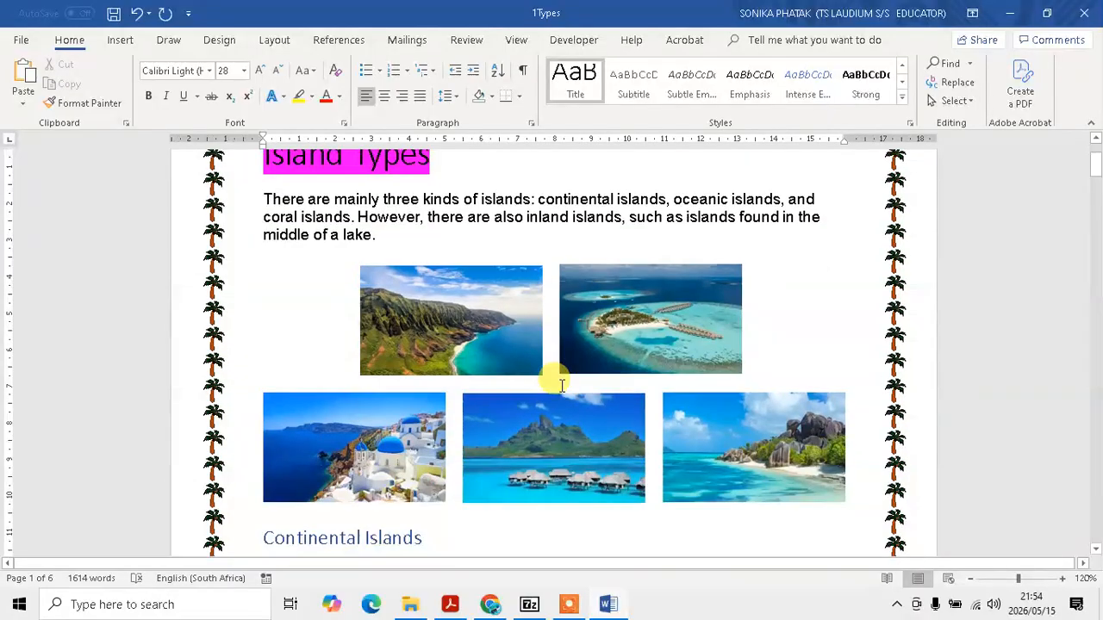
click(466, 260)
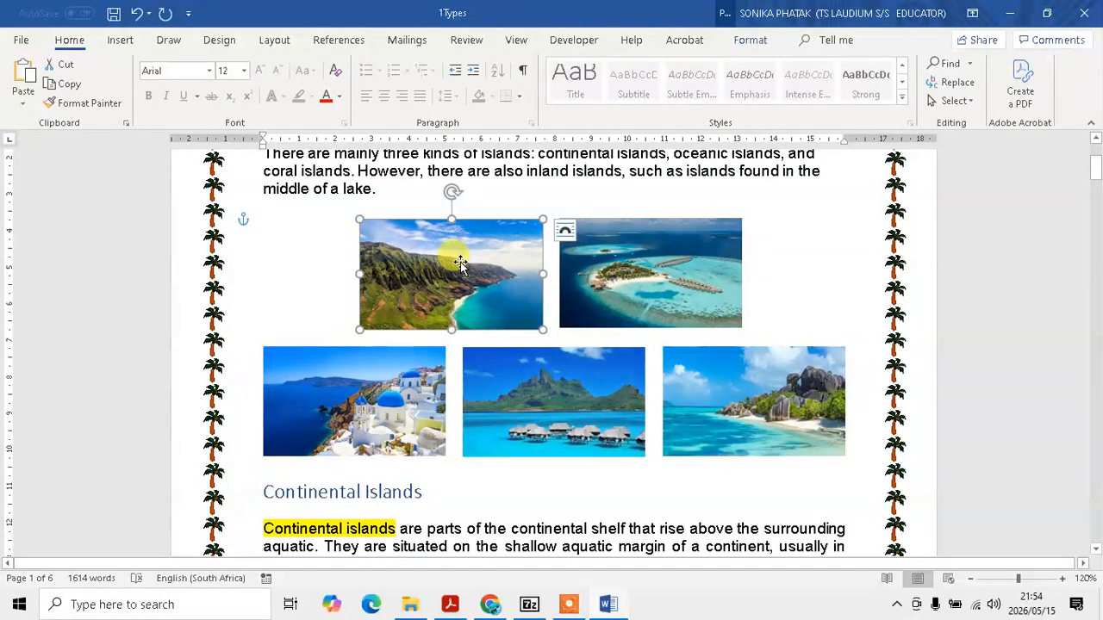
click(624, 288)
click(584, 393)
click(697, 382)
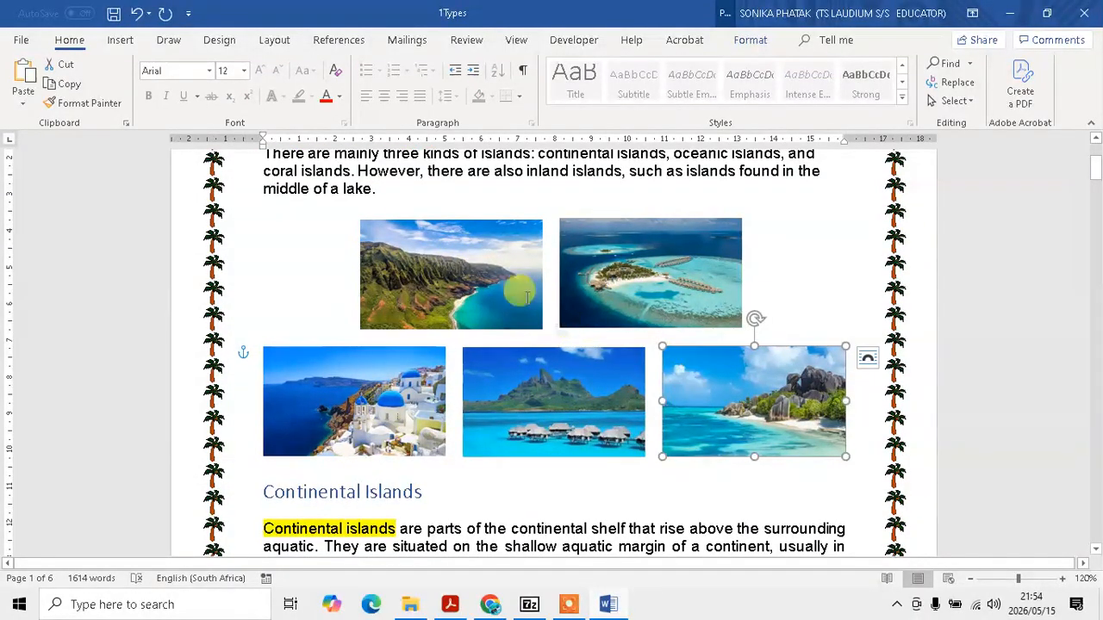
- Select all five island images on page 1 and group them into one object
click(495, 279)
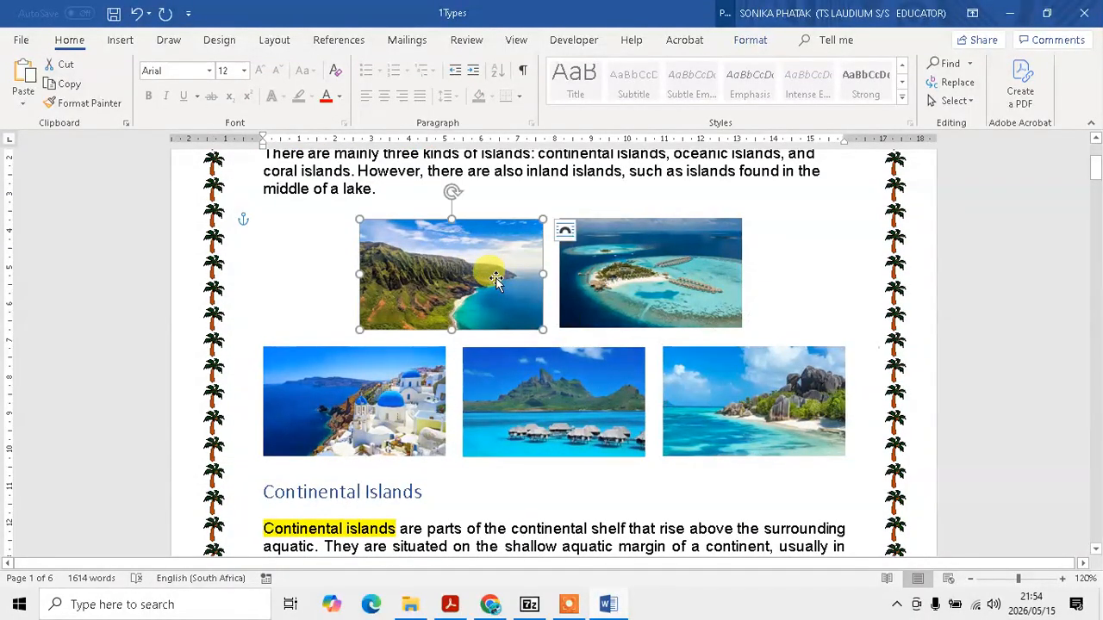
shift+click(602, 289)
shift+click(399, 386)
shift+click(562, 388)
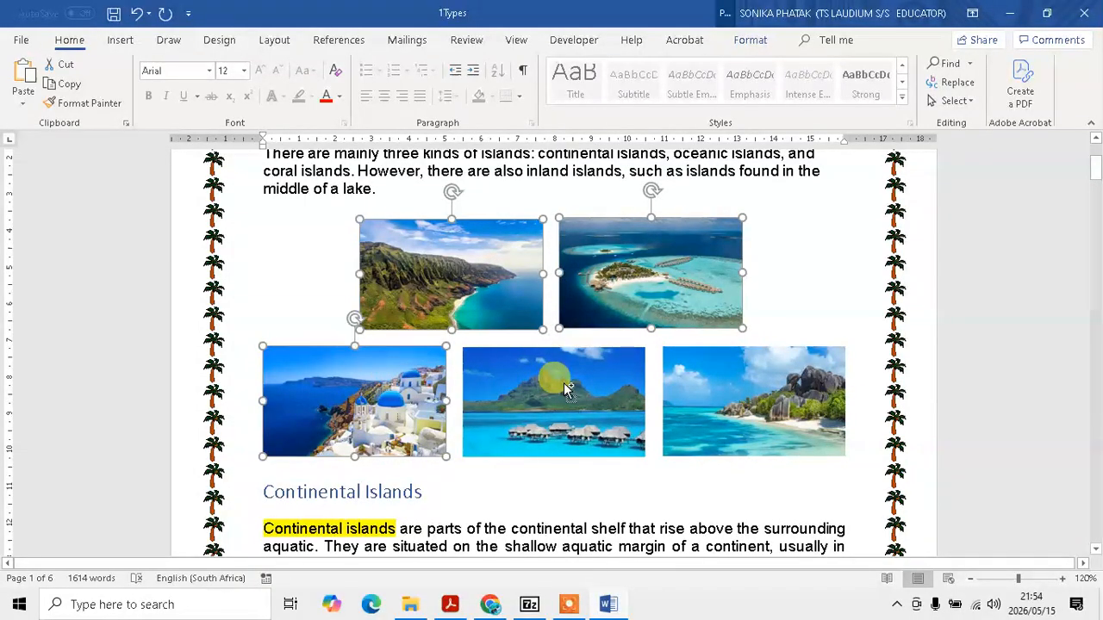
shift+click(741, 399)
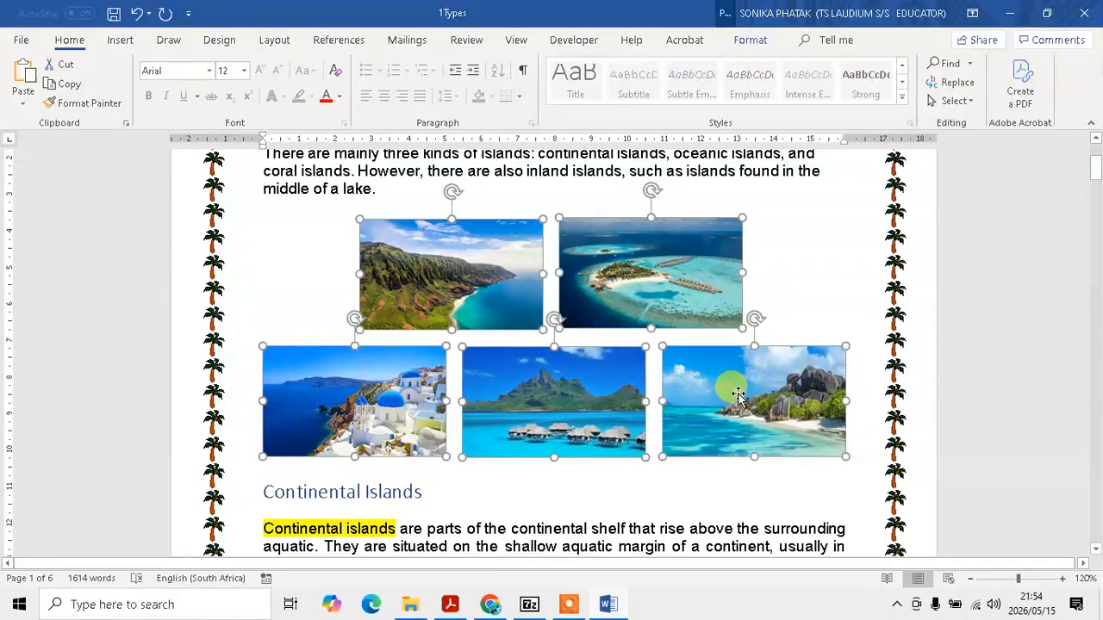
right_click(690, 287)
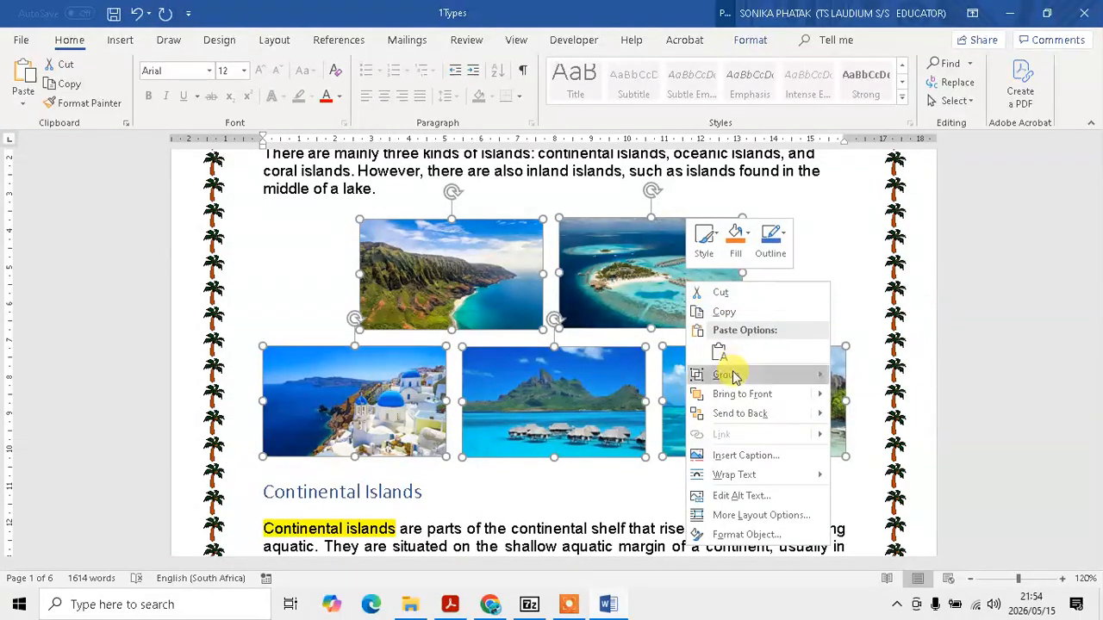
mouse_move(731, 374)
click(866, 379)
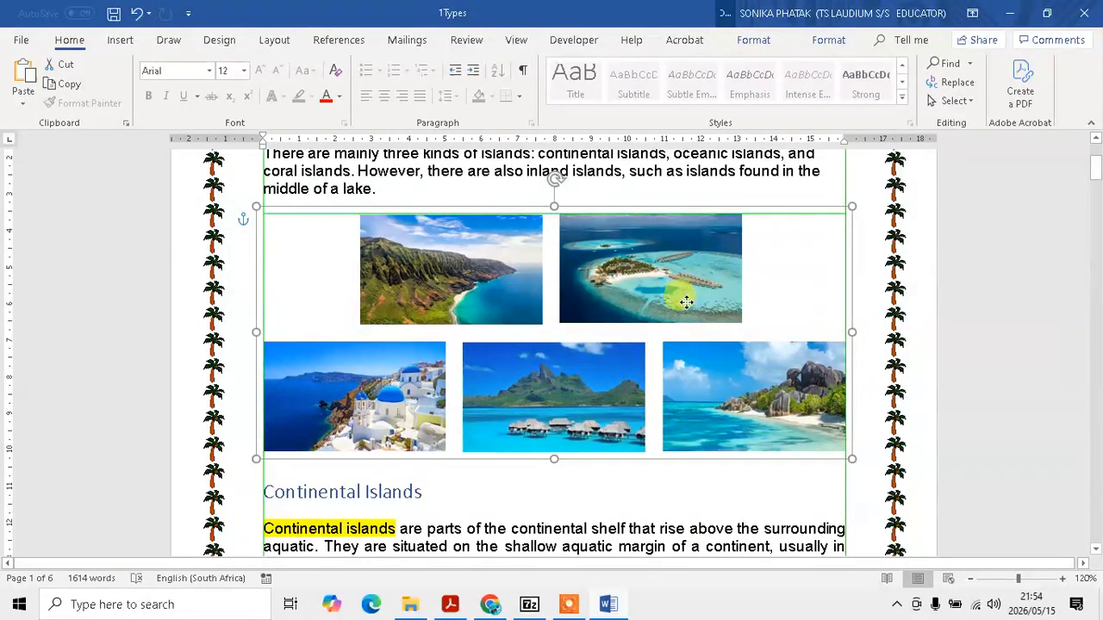
click(833, 196)
- Read question 1.4 in the Acrobat exam paper and return to the two paragraphs under 'Continental Islands' in Word
key(alt+Tab)
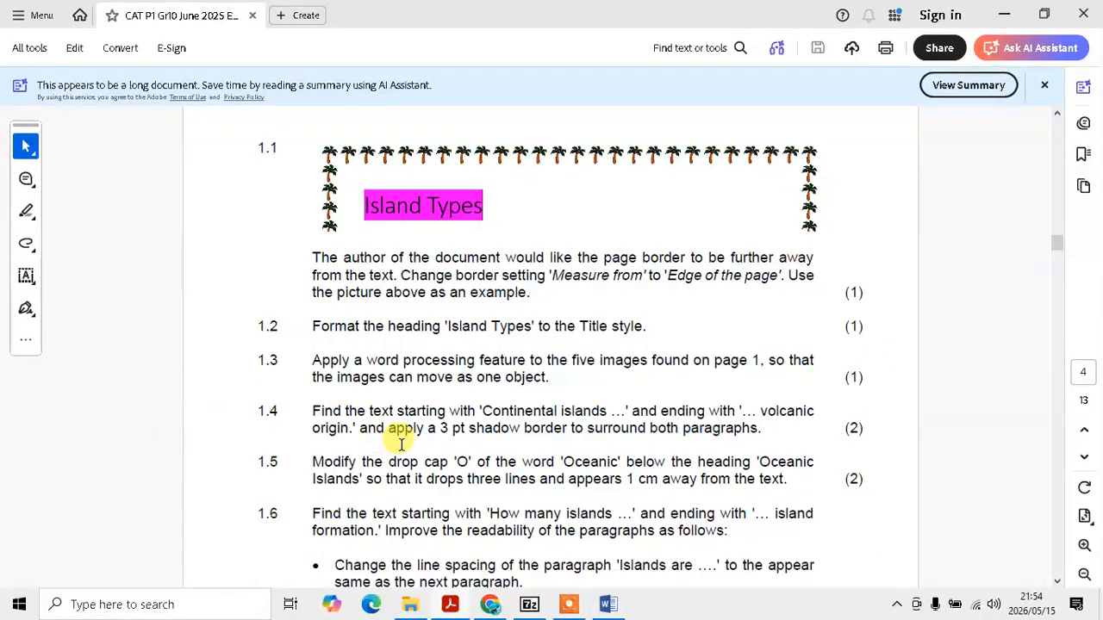
scroll(401, 444, down, 2)
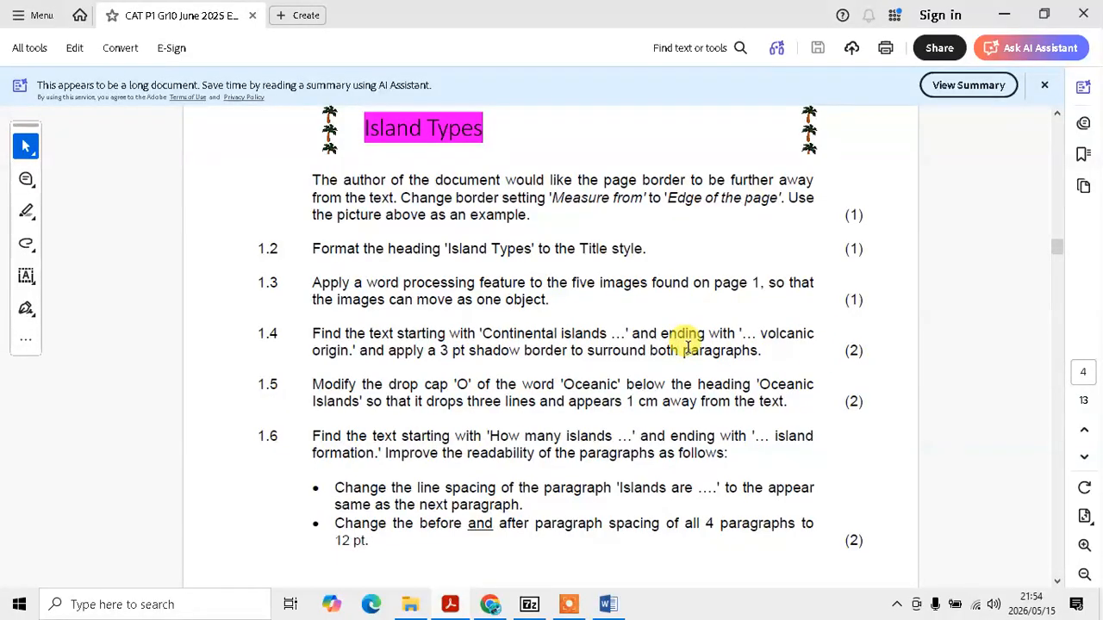
key(alt+Tab)
scroll(566, 387, down, 6)
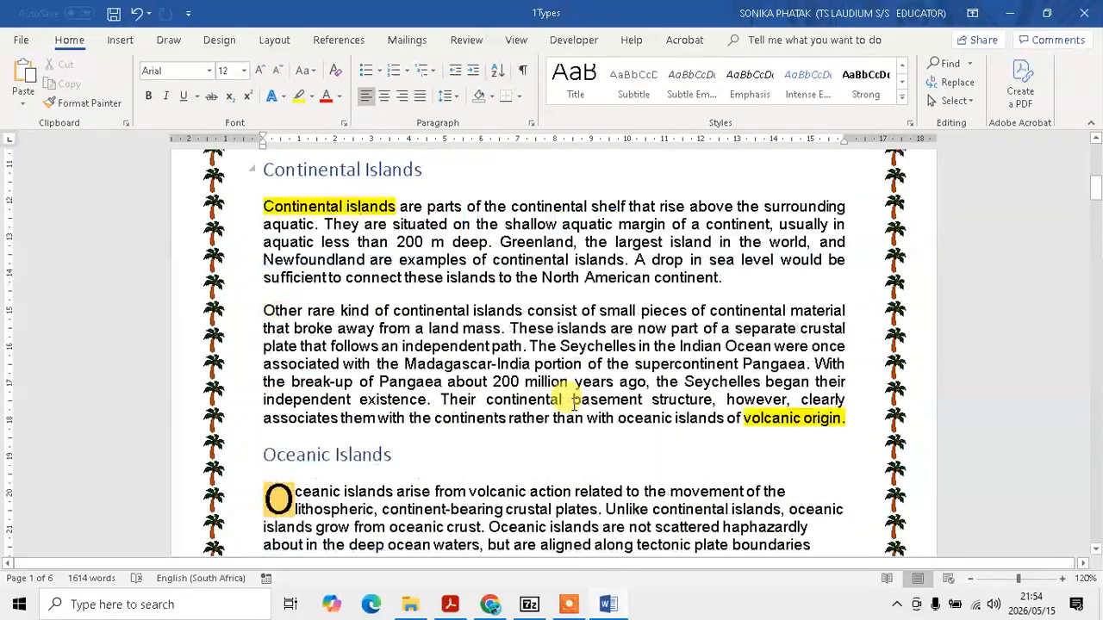
scroll(574, 405, up, 1)
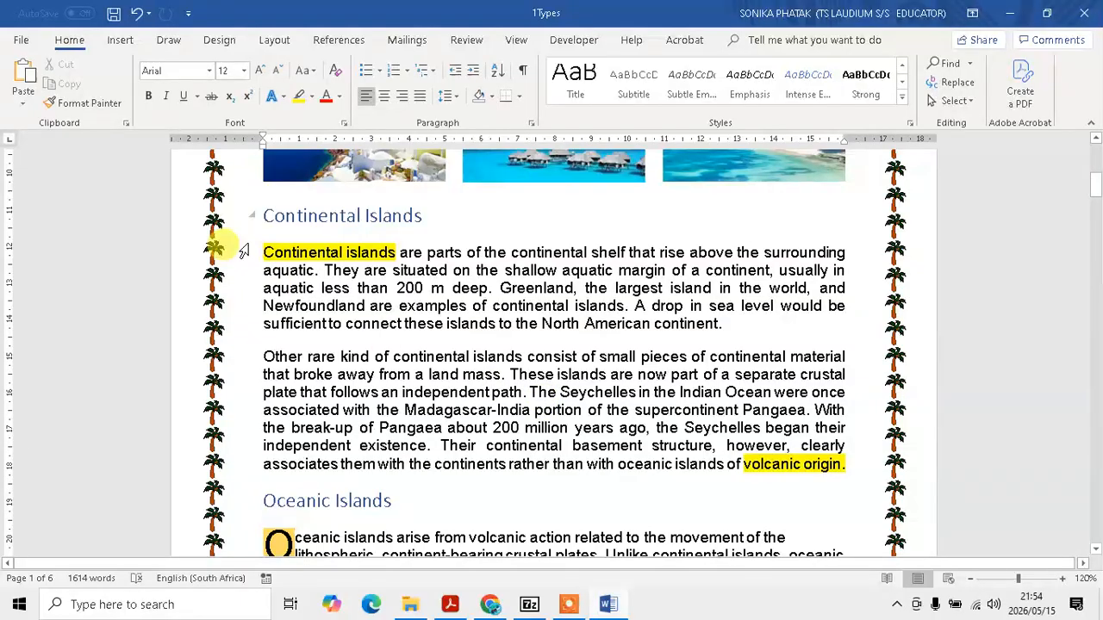
- Apply a 3 pt shadow border around both paragraphs from 'Continental islands' to 'volcanic origin.'
drag(259, 252, 844, 468)
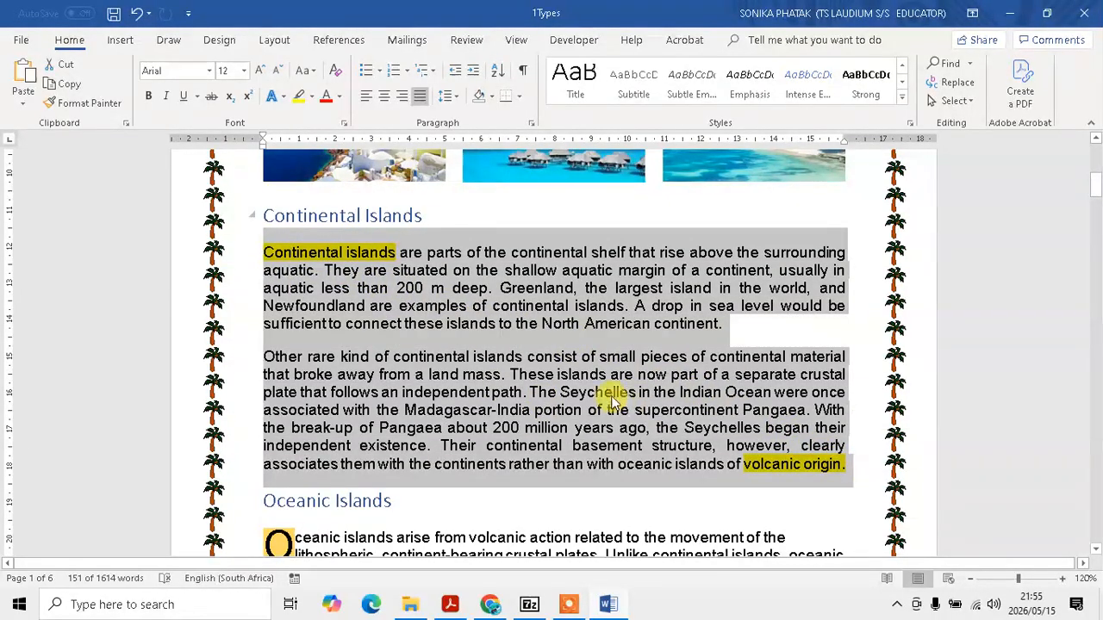
click(518, 97)
click(534, 416)
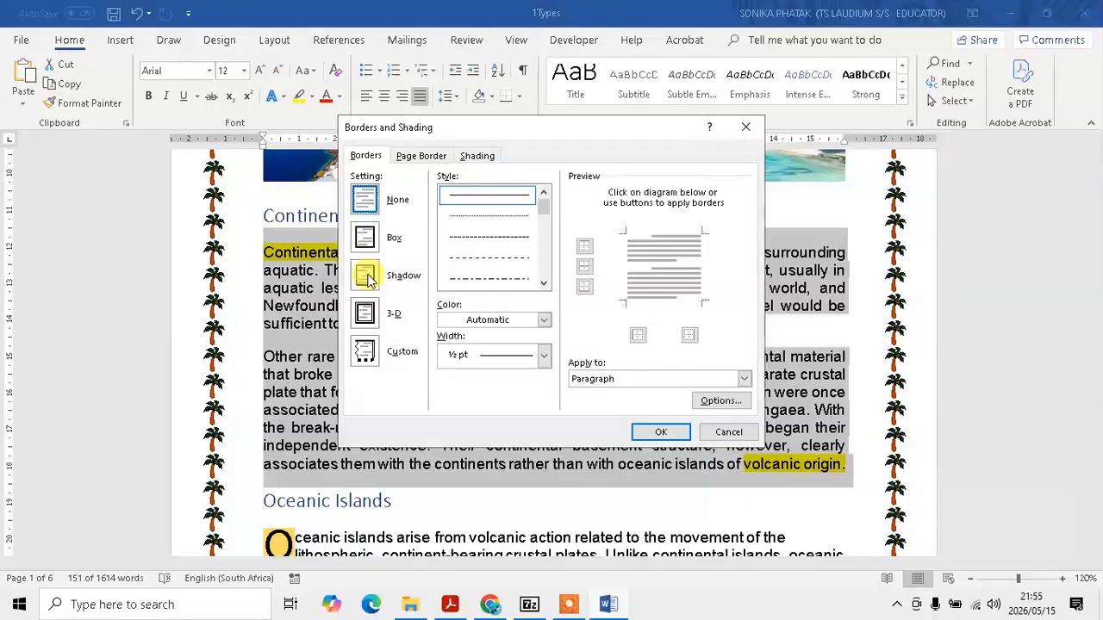
click(365, 276)
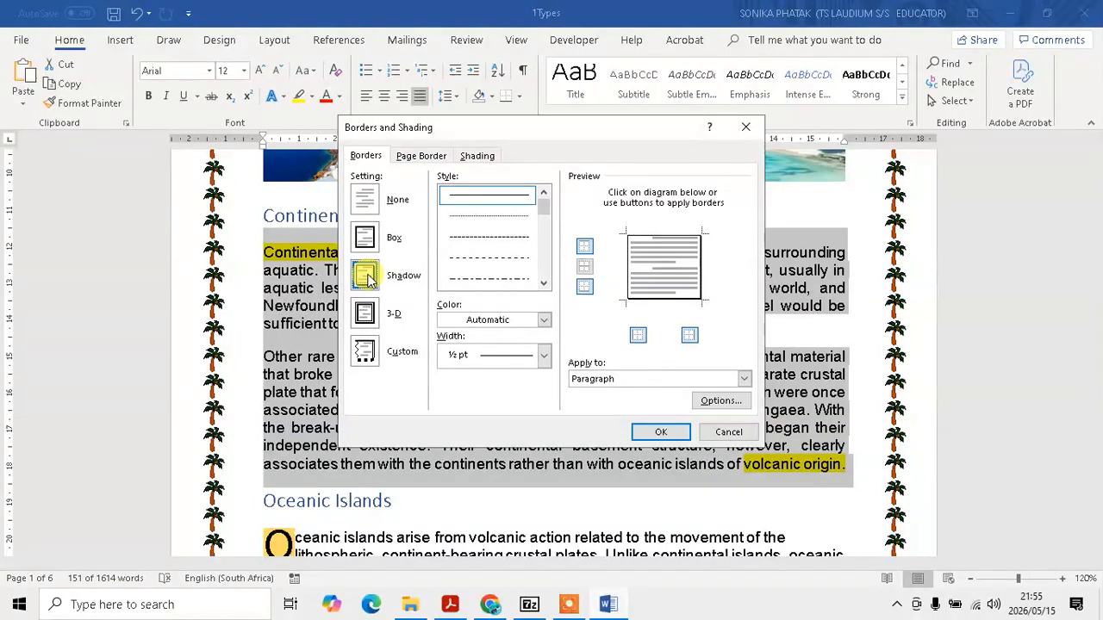
click(544, 360)
click(485, 508)
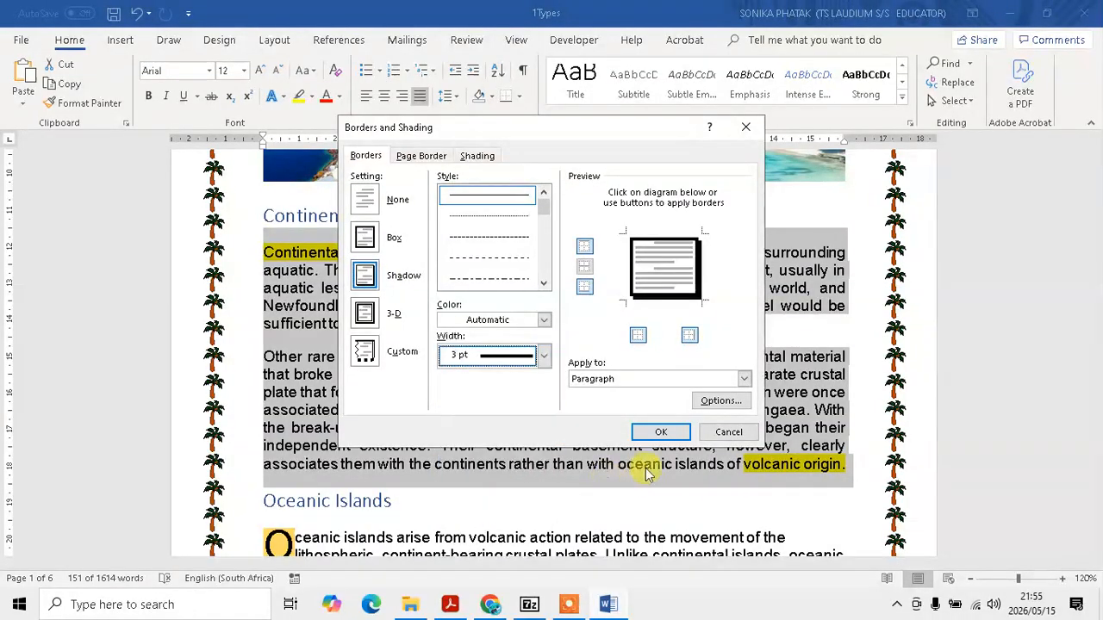
click(661, 431)
- Read question 1.5 in the Acrobat exam paper and return to the 'Oceanic Islands' paragraph in Word
key(alt+Tab)
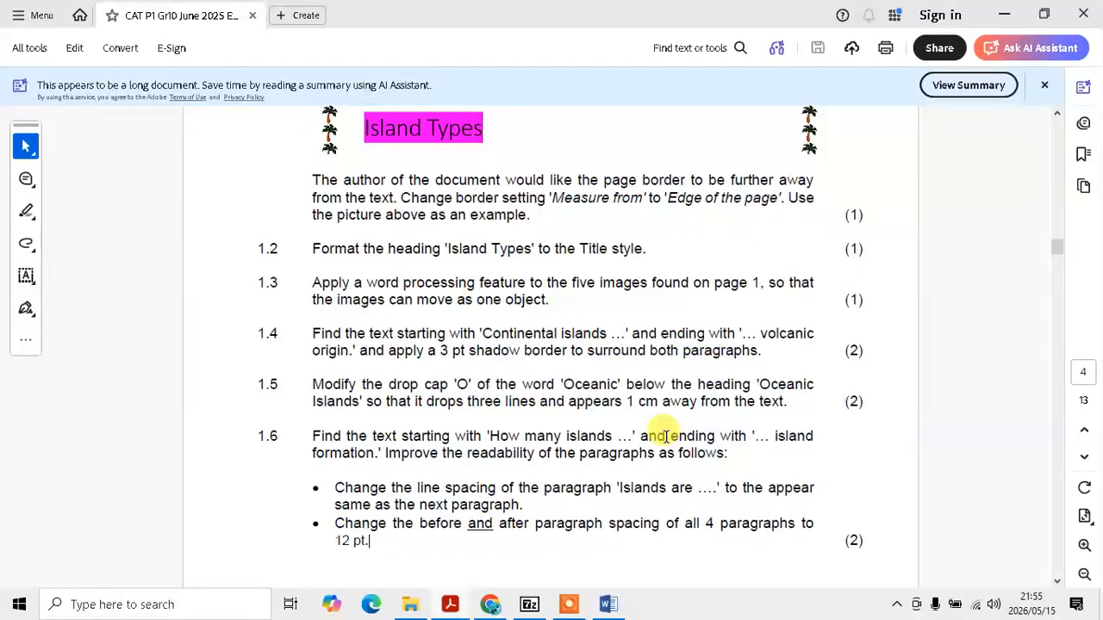
scroll(332, 410, down, 2)
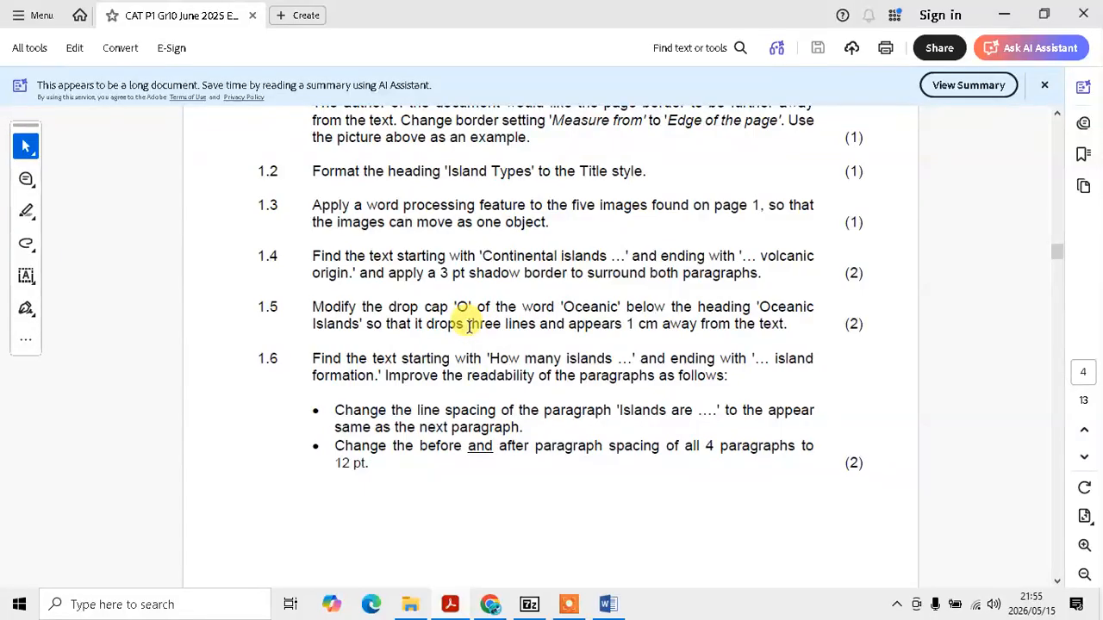
drag(466, 324, 535, 324)
drag(627, 324, 697, 325)
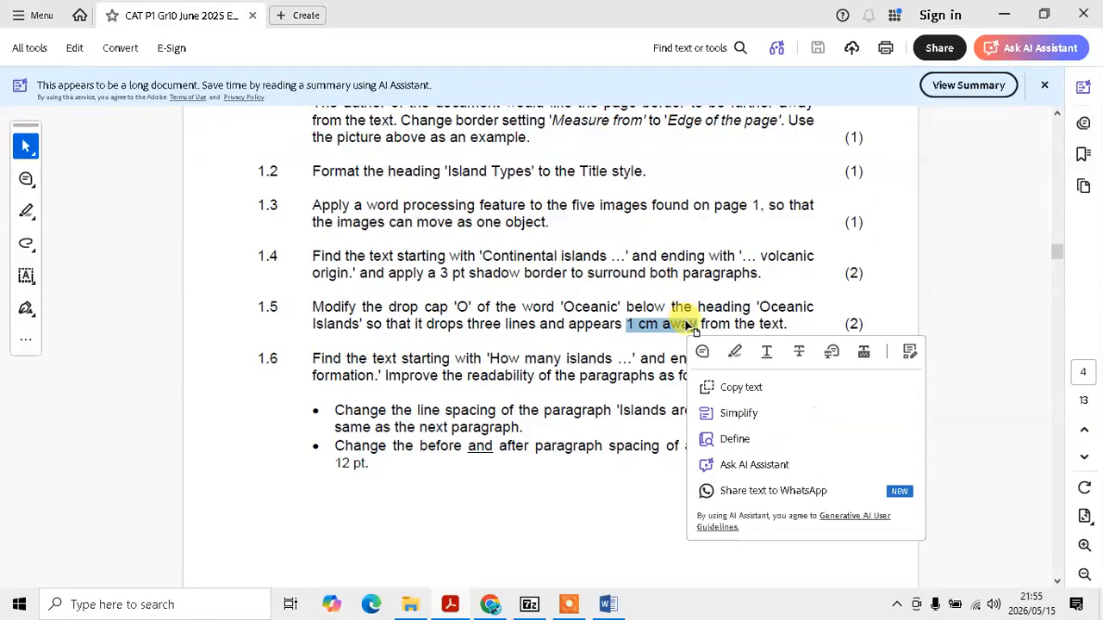
click(628, 328)
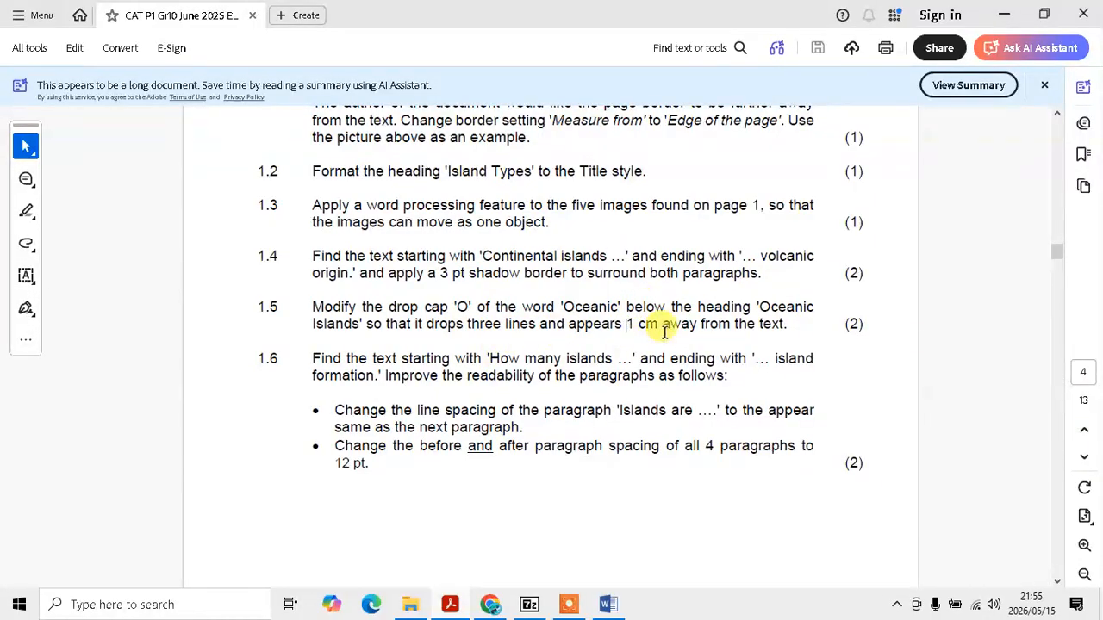
key(alt+Tab)
scroll(416, 413, down, 5)
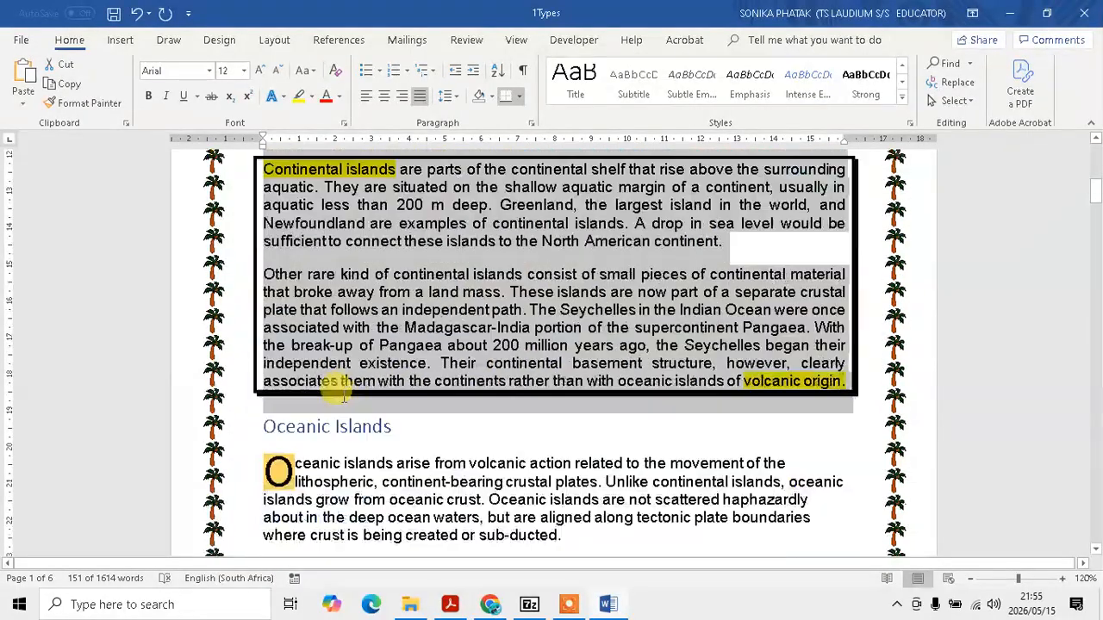
- Modify the drop cap 'O' of 'Oceanic' to drop 3 lines with a distance of 1 cm from the text
click(269, 327)
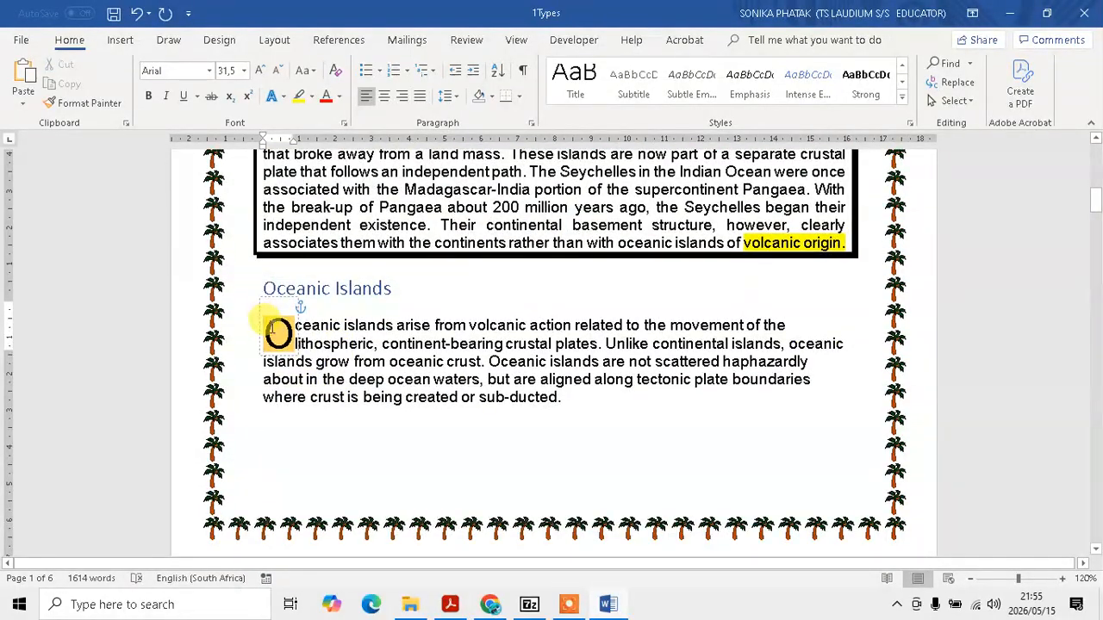
click(276, 328)
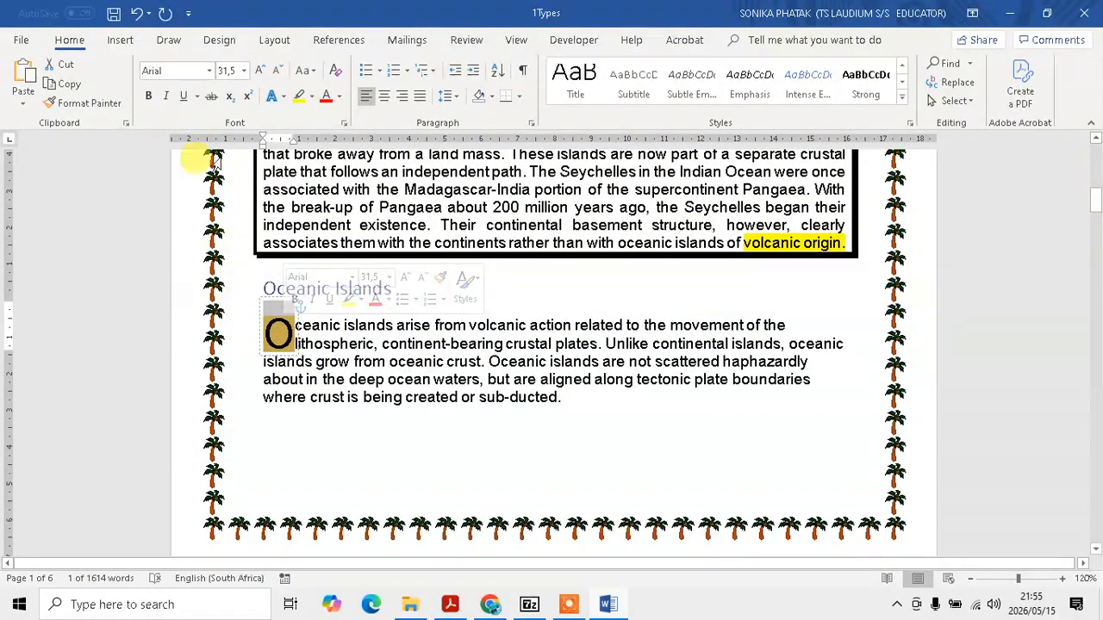
click(120, 40)
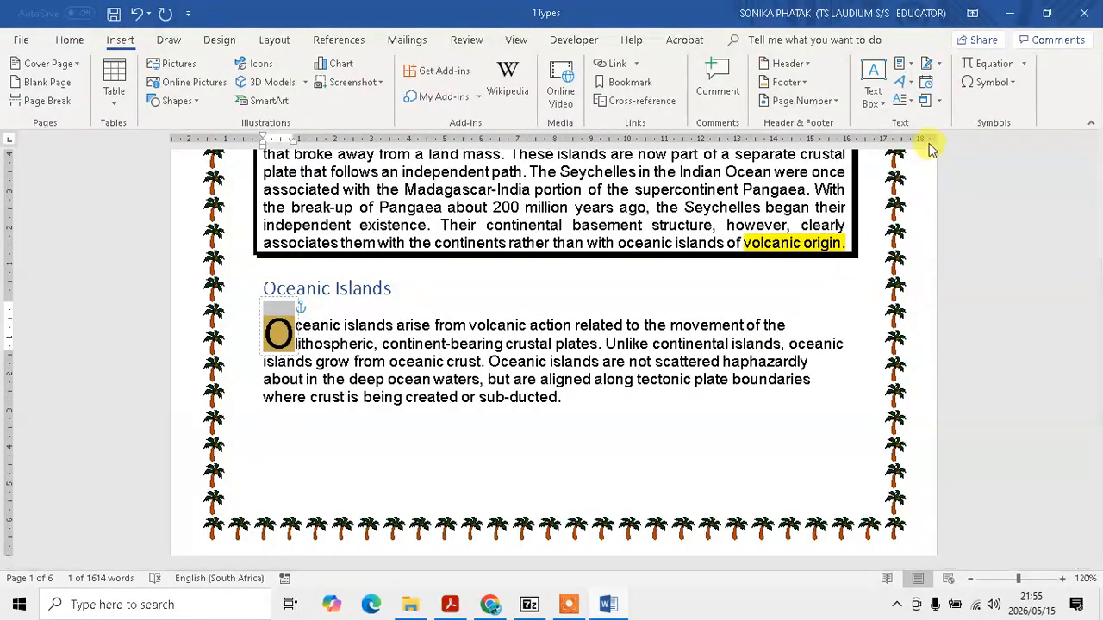
click(903, 103)
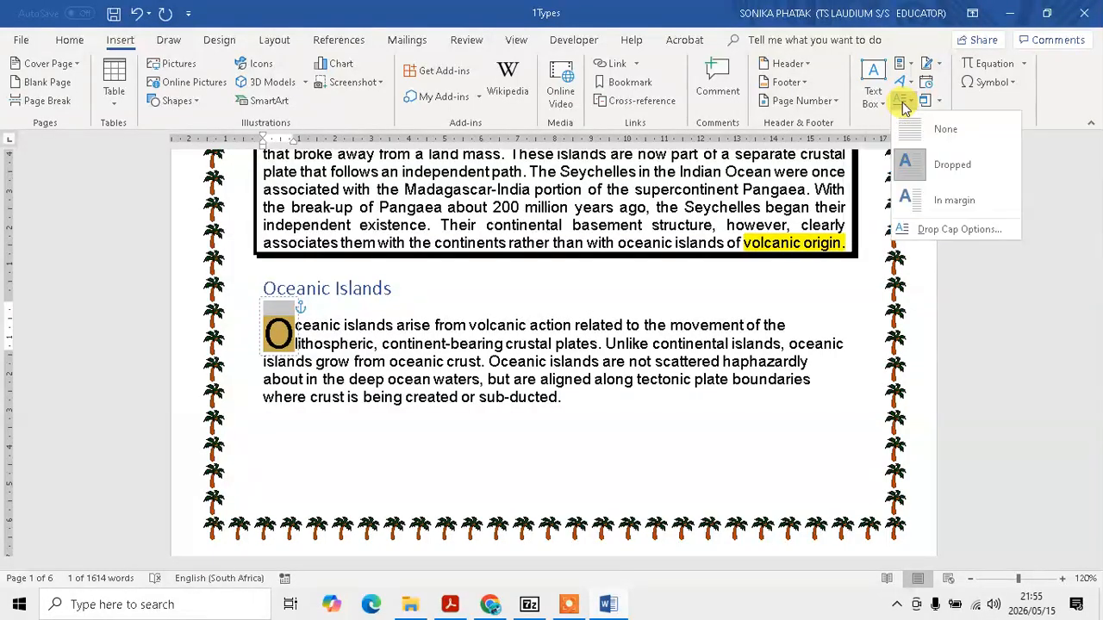
click(917, 228)
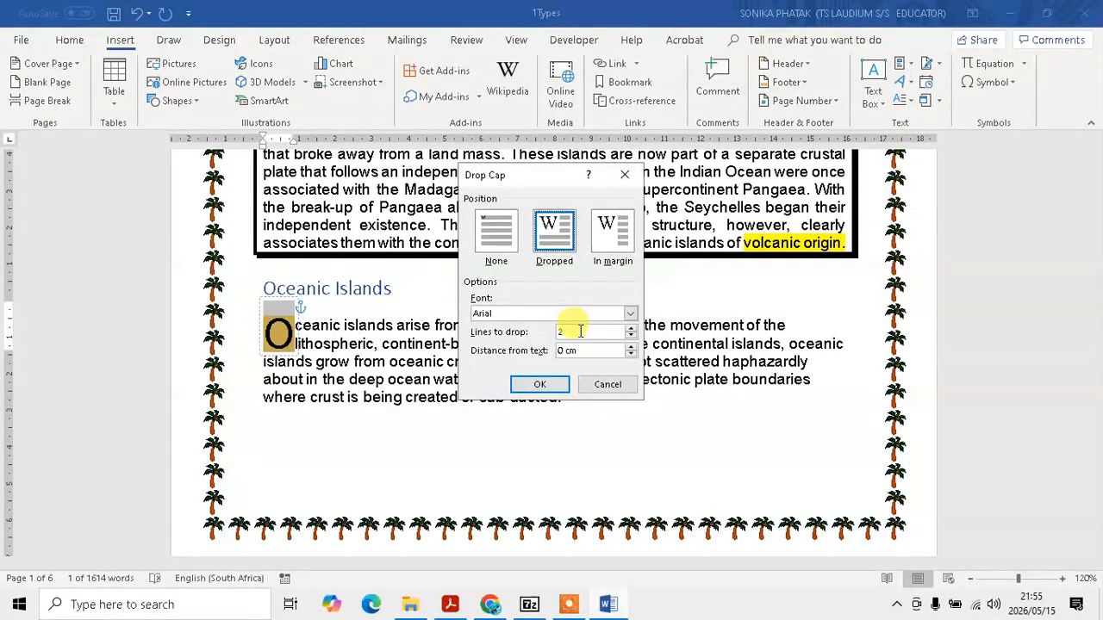
drag(571, 333, 542, 332)
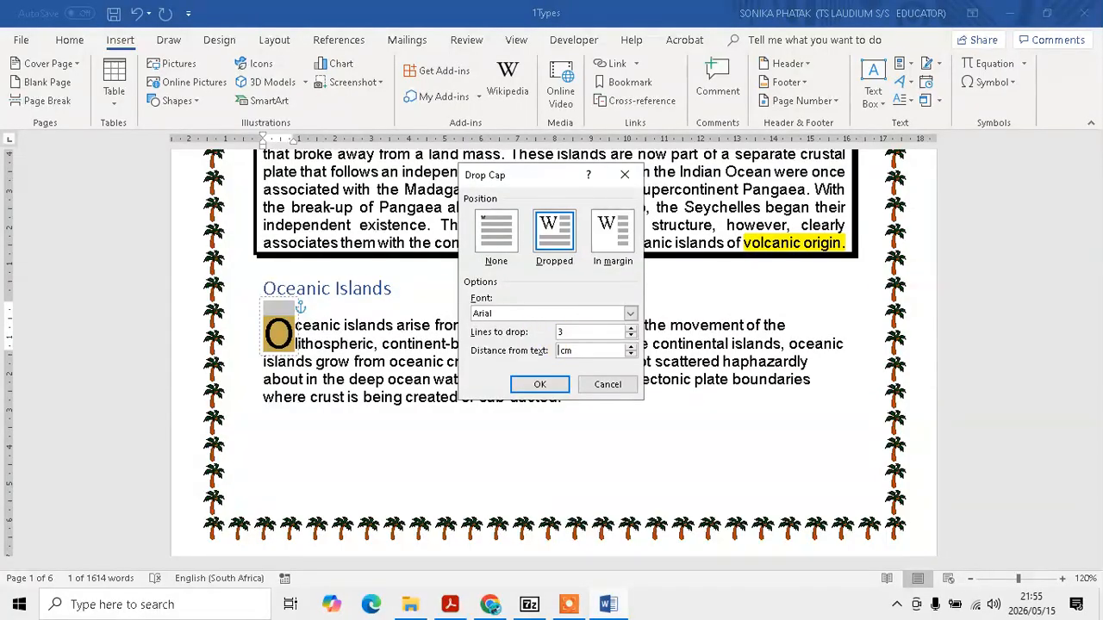
click(539, 384)
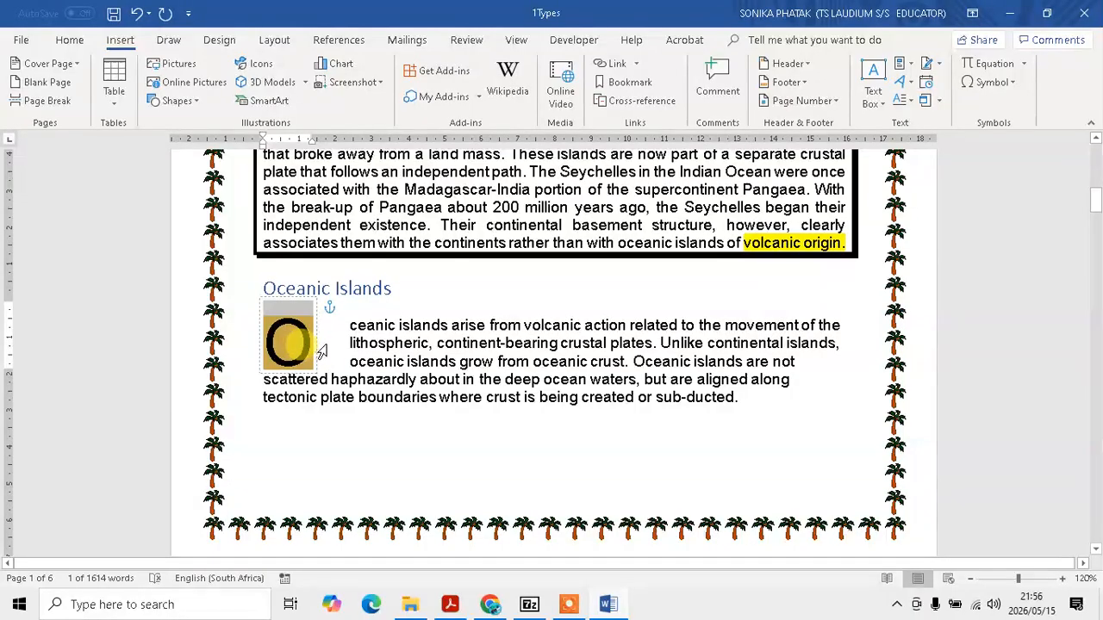
click(355, 343)
- Read question 1.6 in the Acrobat exam paper and find the 'How many islands are there?' section in Word
key(alt+Tab)
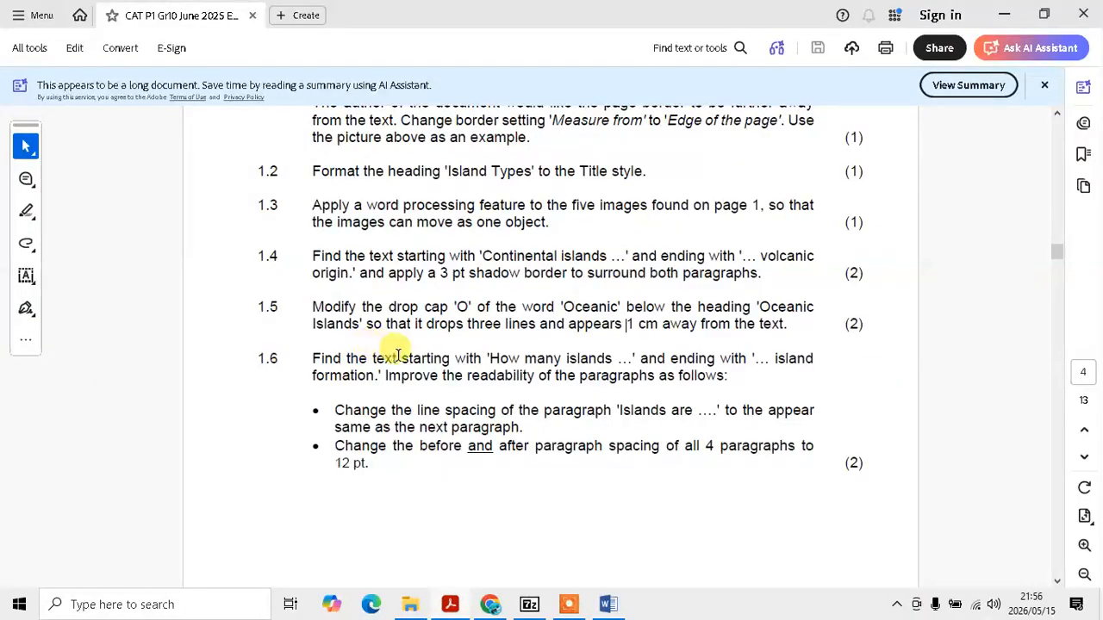
scroll(508, 395, down, 2)
scroll(510, 394, down, 1)
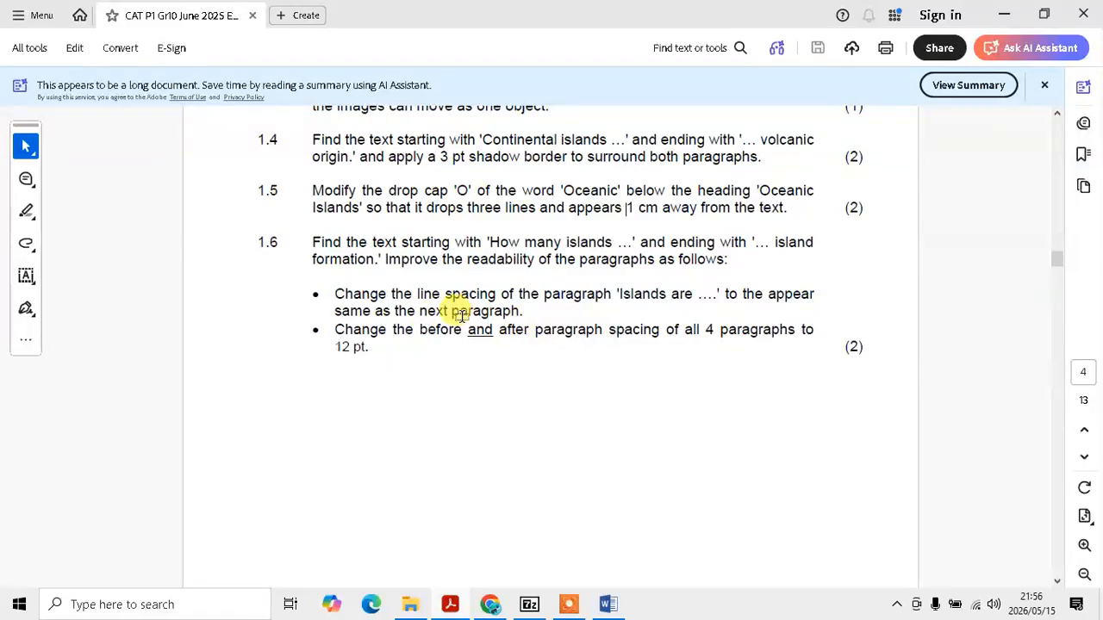
key(alt+Tab)
scroll(450, 310, down, 10)
scroll(461, 317, down, 5)
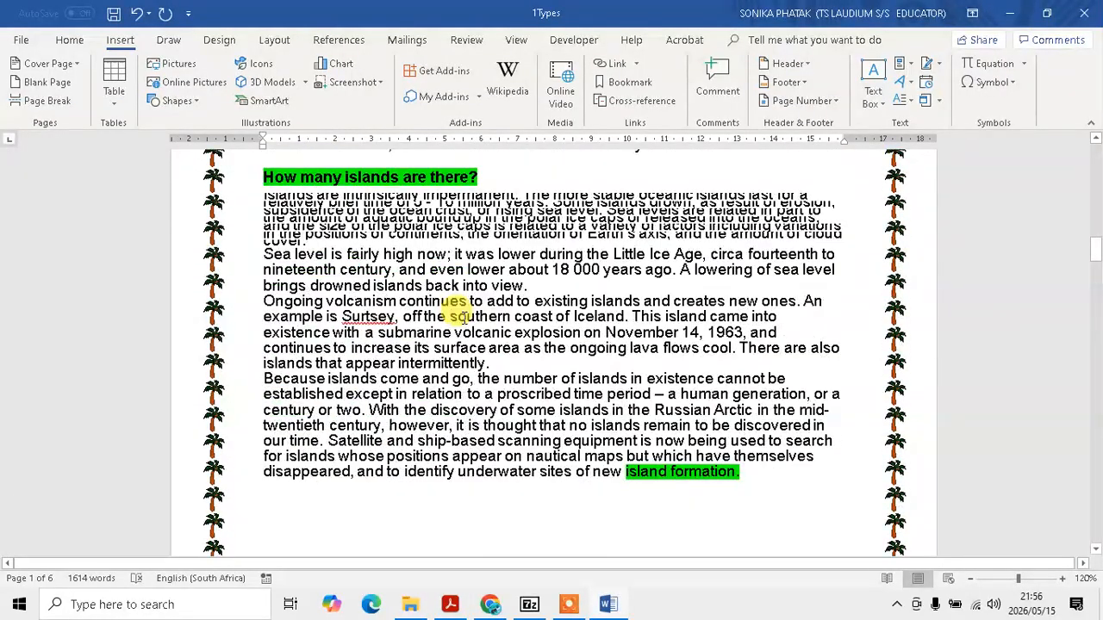
scroll(461, 317, up, 1)
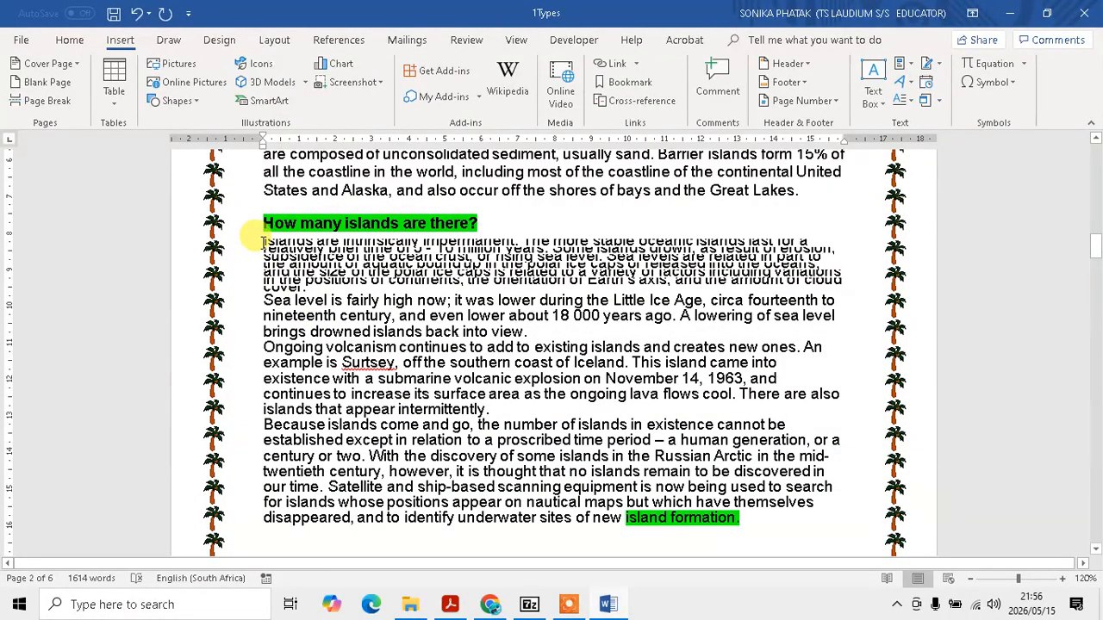
- Try to copy the 'Sea level is fairly high now' paragraph's formatting to the 'Islands are' paragraph with Format Painter
drag(263, 241, 321, 293)
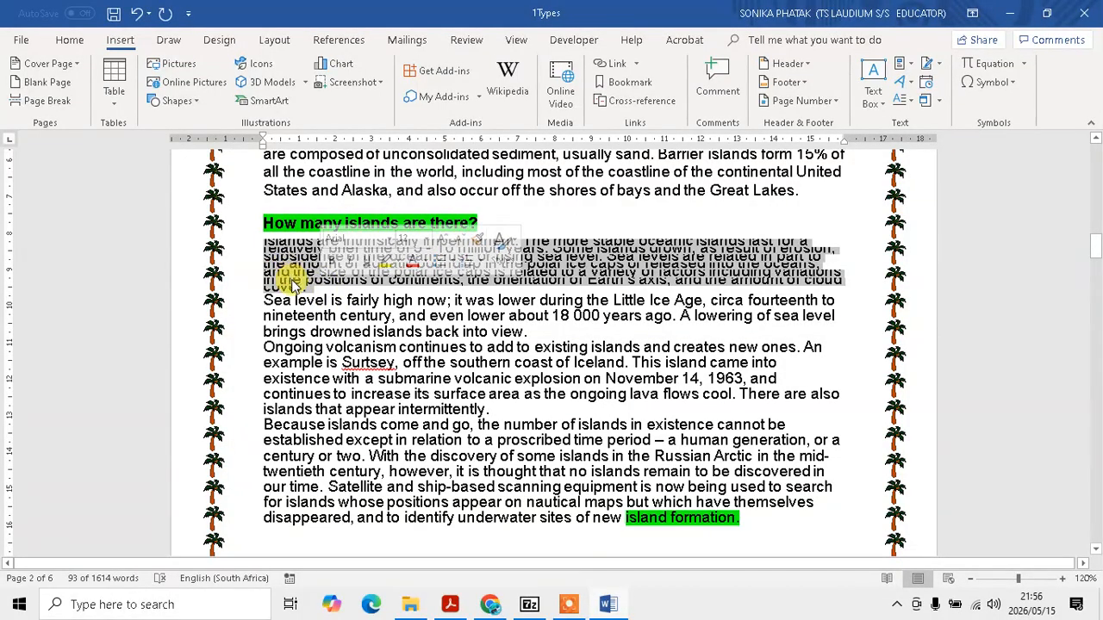
click(306, 317)
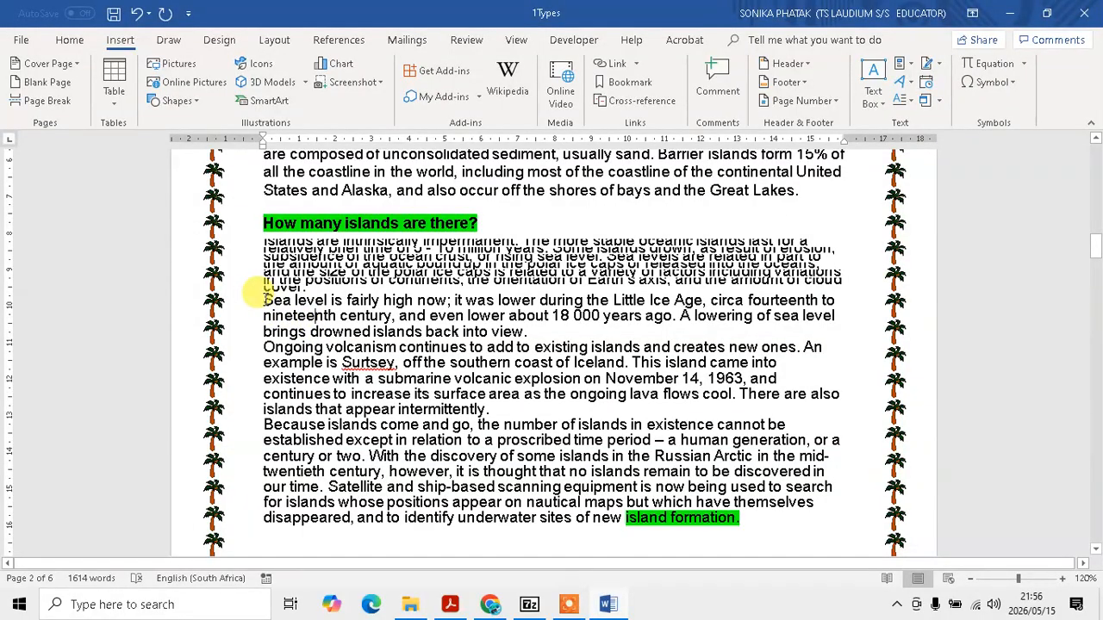
double_click(258, 294)
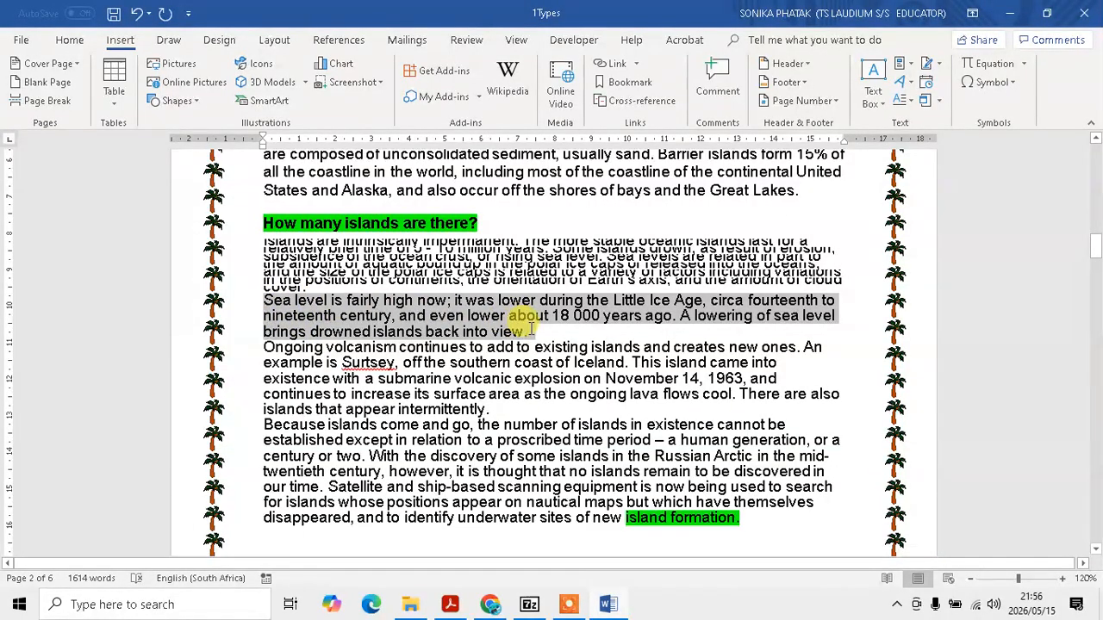
click(73, 39)
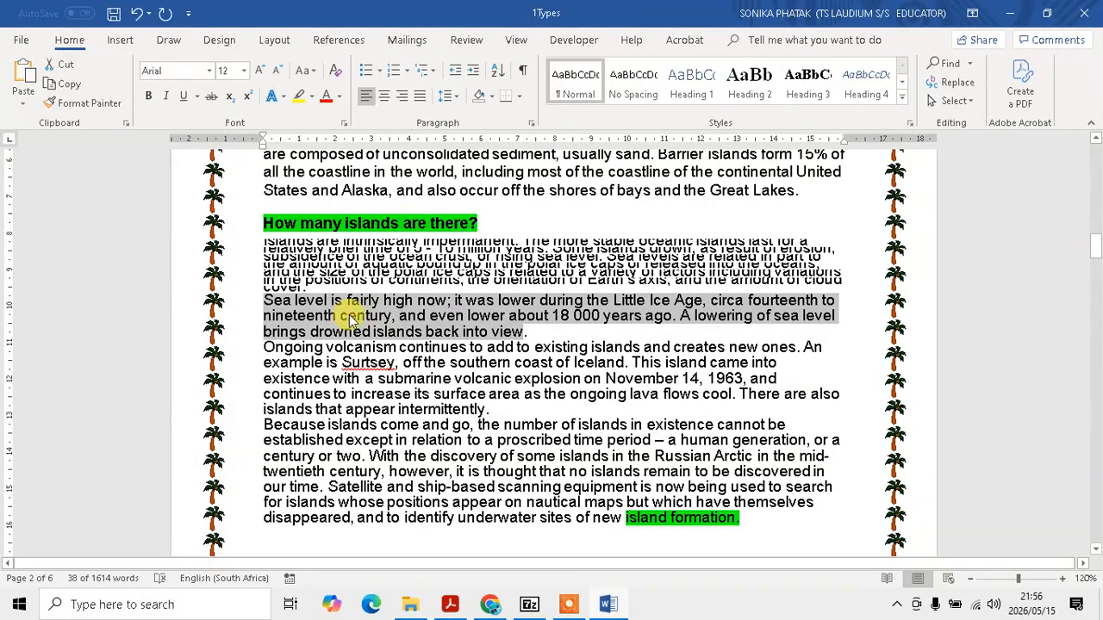
click(74, 105)
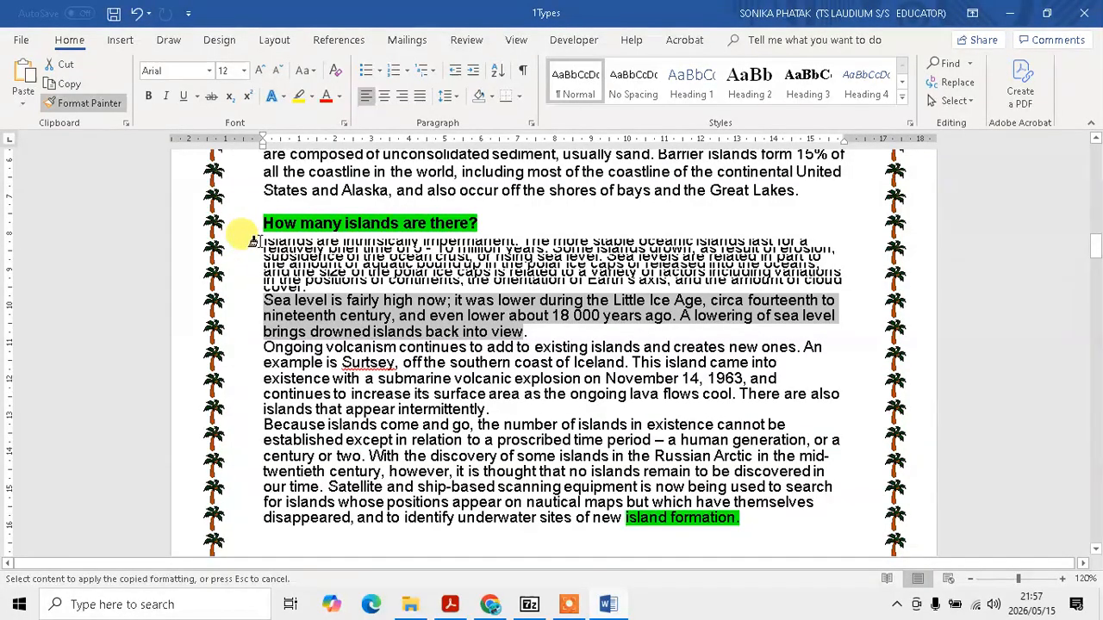
drag(254, 241, 323, 287)
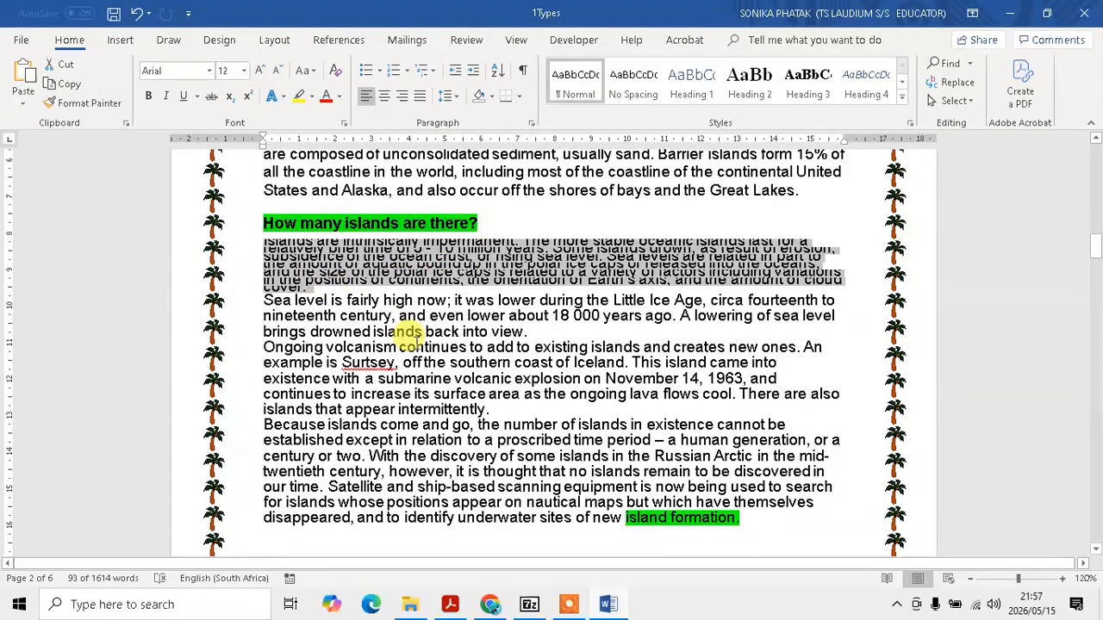
click(423, 316)
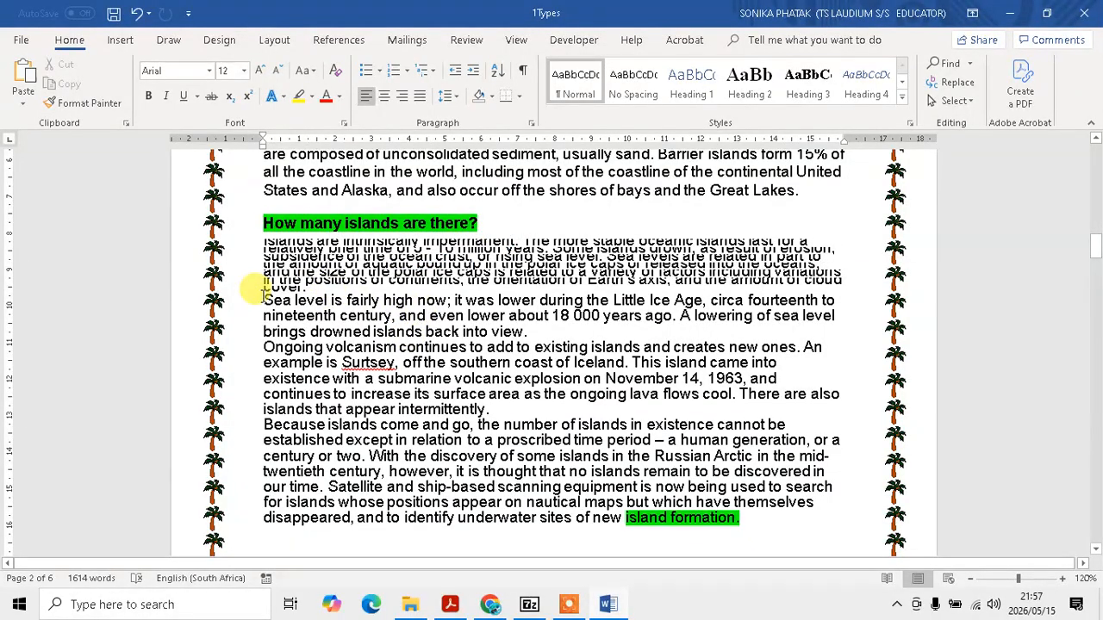
- Select the entire 'Sea level is fairly high now' paragraph and copy its line spacing to the 'Islands are' paragraph with Format Painter
drag(263, 298, 529, 332)
click(84, 103)
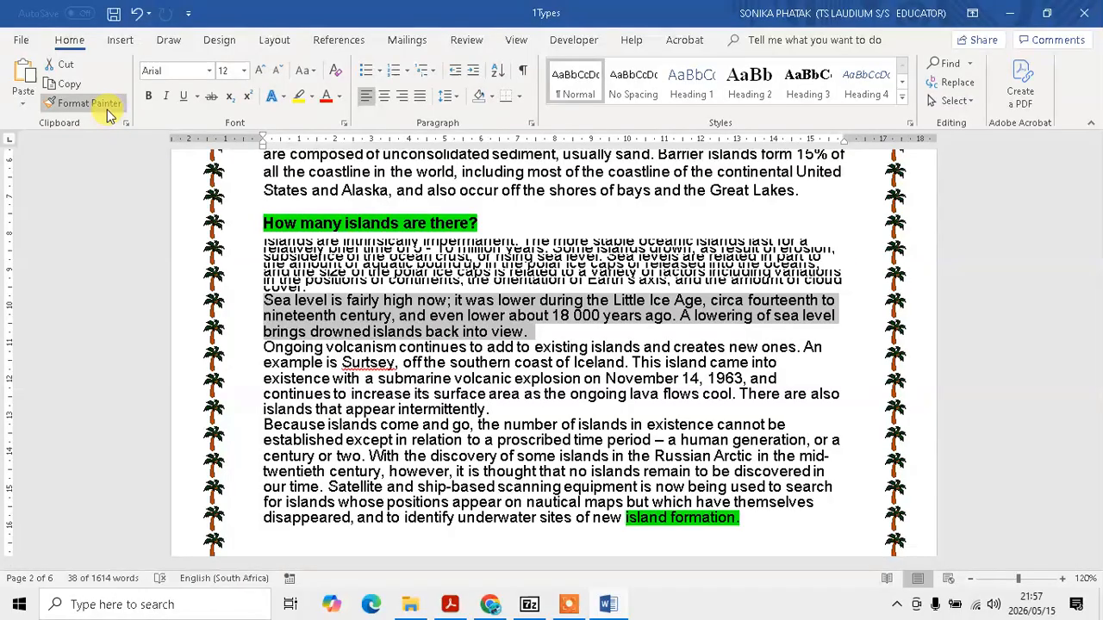
drag(254, 239, 345, 280)
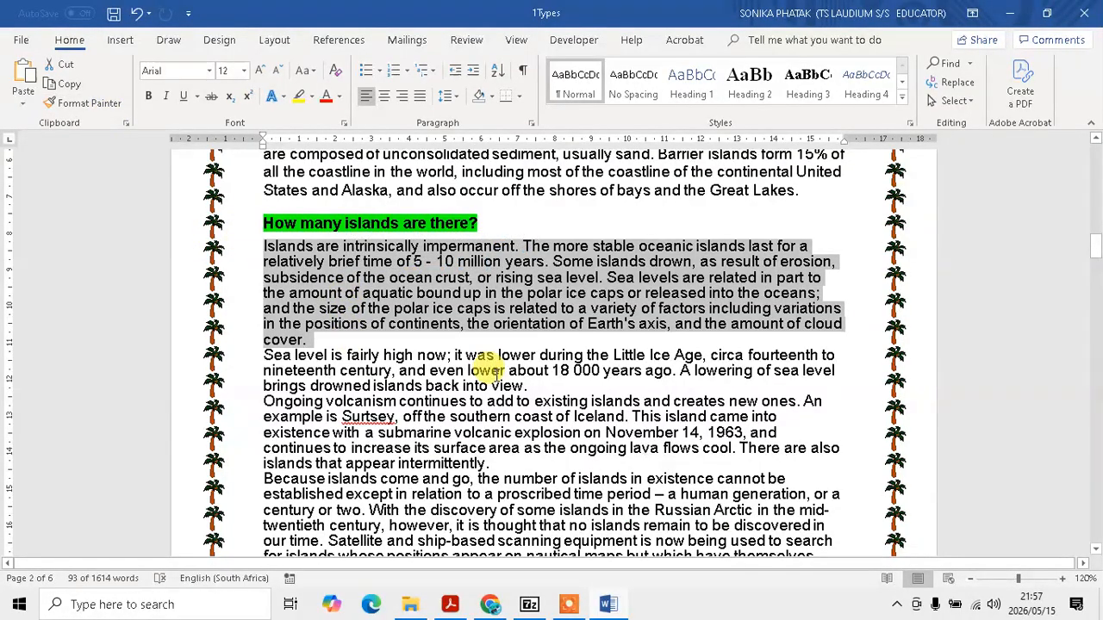
click(486, 371)
- Check the paragraph spacing instruction of question 1.6 in the Acrobat exam paper and return to the Word document
key(alt+Tab)
scroll(496, 379, down, 1)
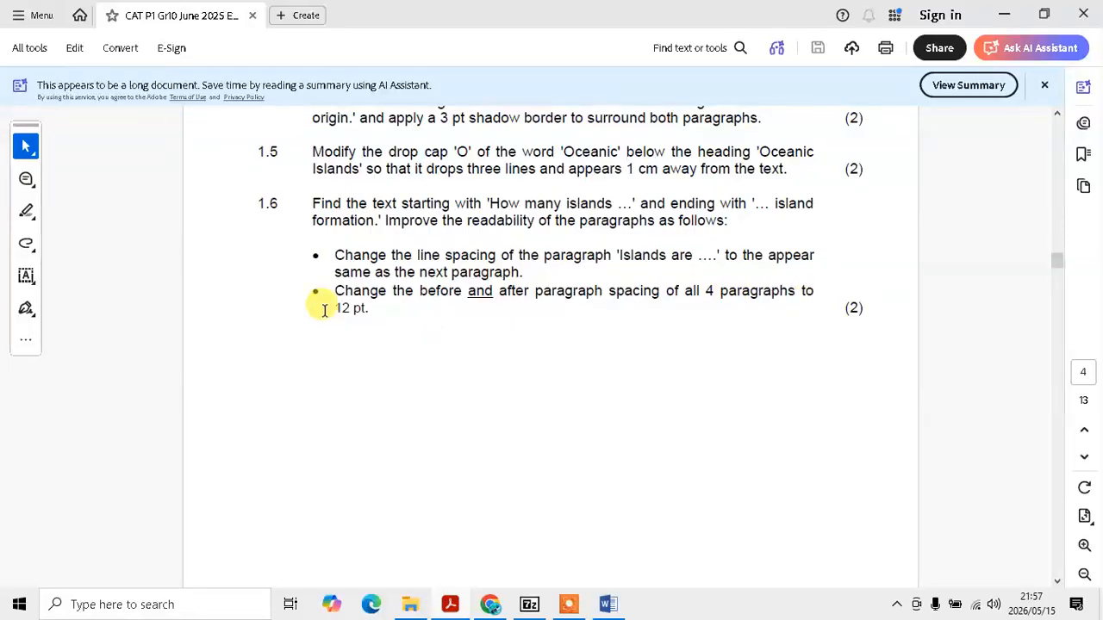
key(alt+Tab)
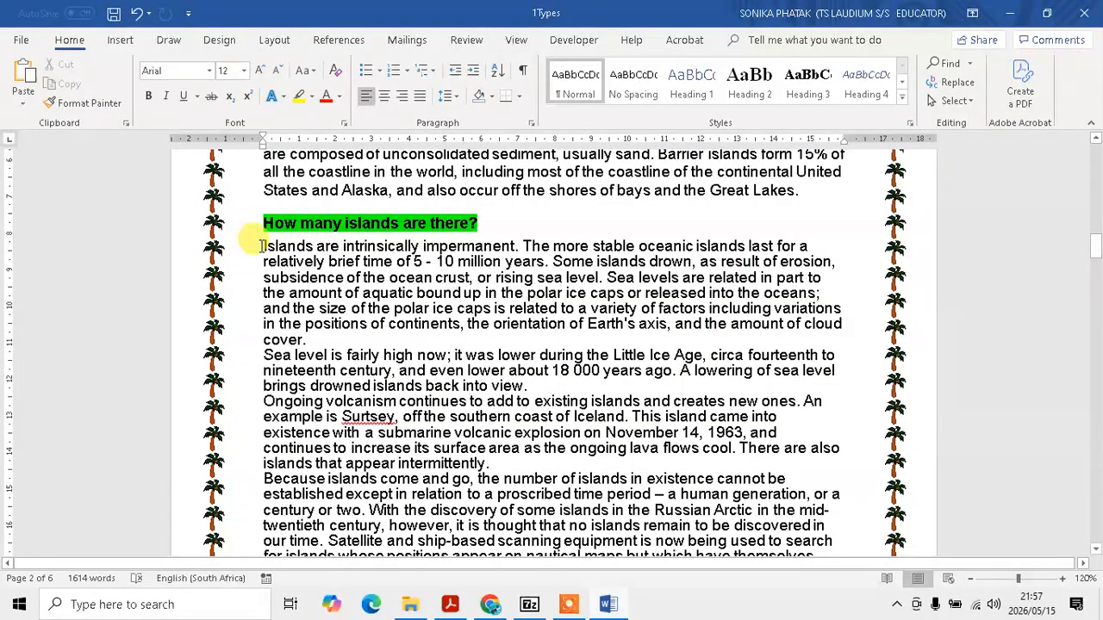
- Set the spacing before and after all four paragraphs under 'How many islands are there?' to 12 pt
drag(261, 247, 751, 353)
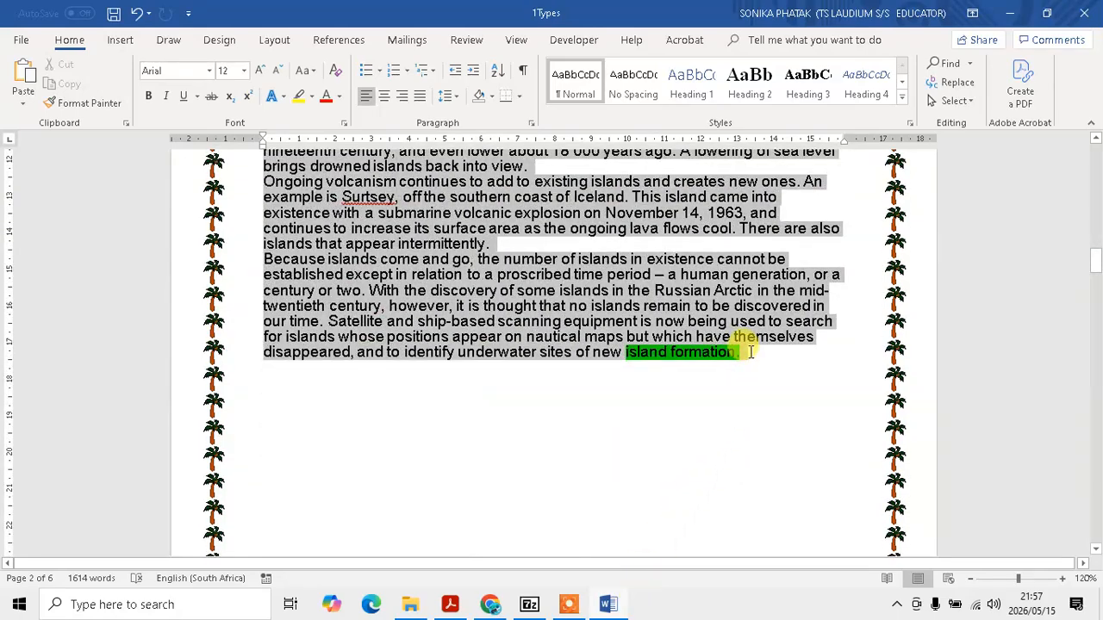
key(alt+Tab)
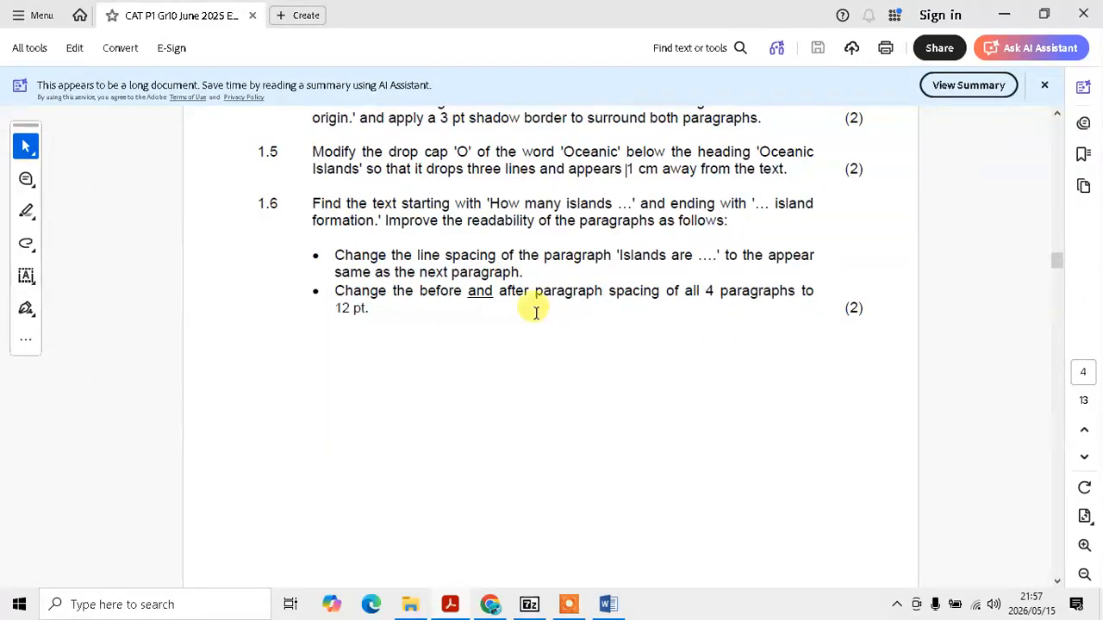
key(alt+Tab)
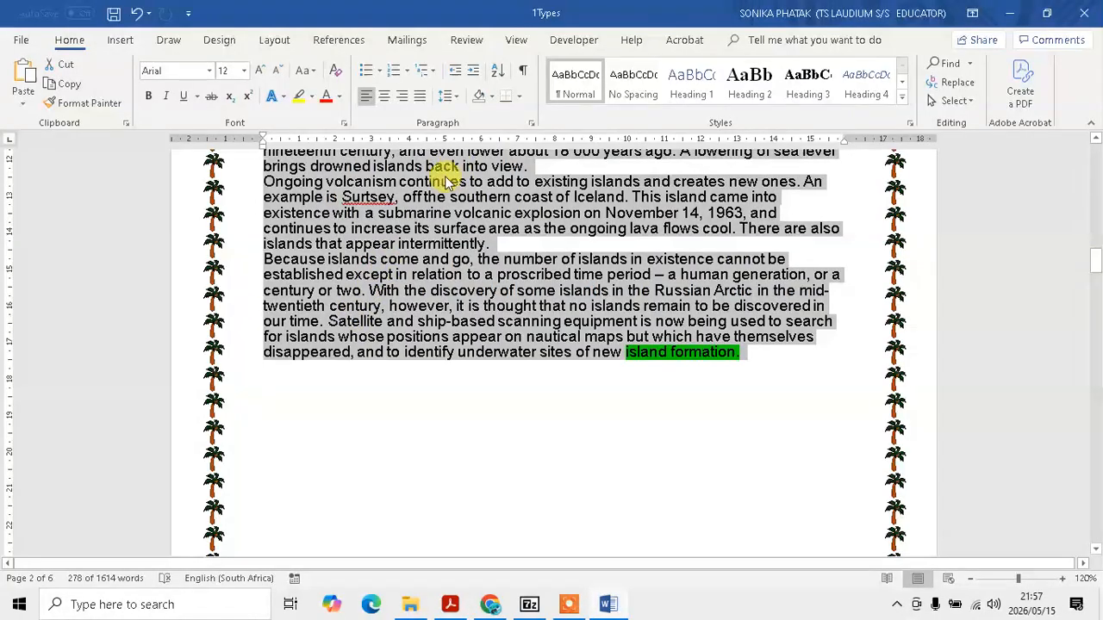
click(448, 96)
click(484, 234)
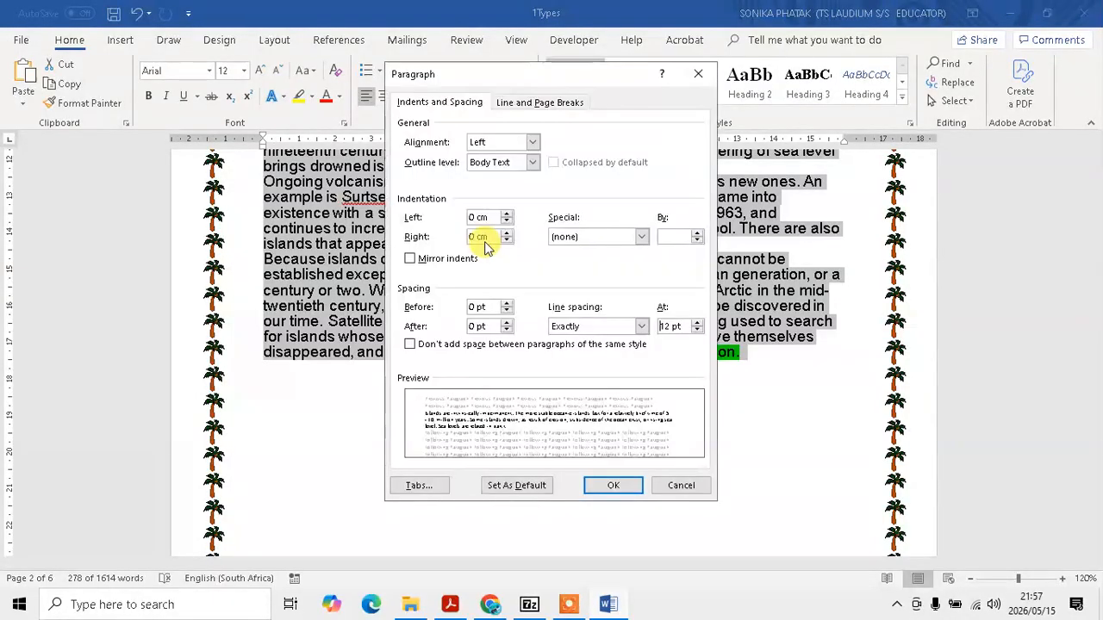
click(477, 307)
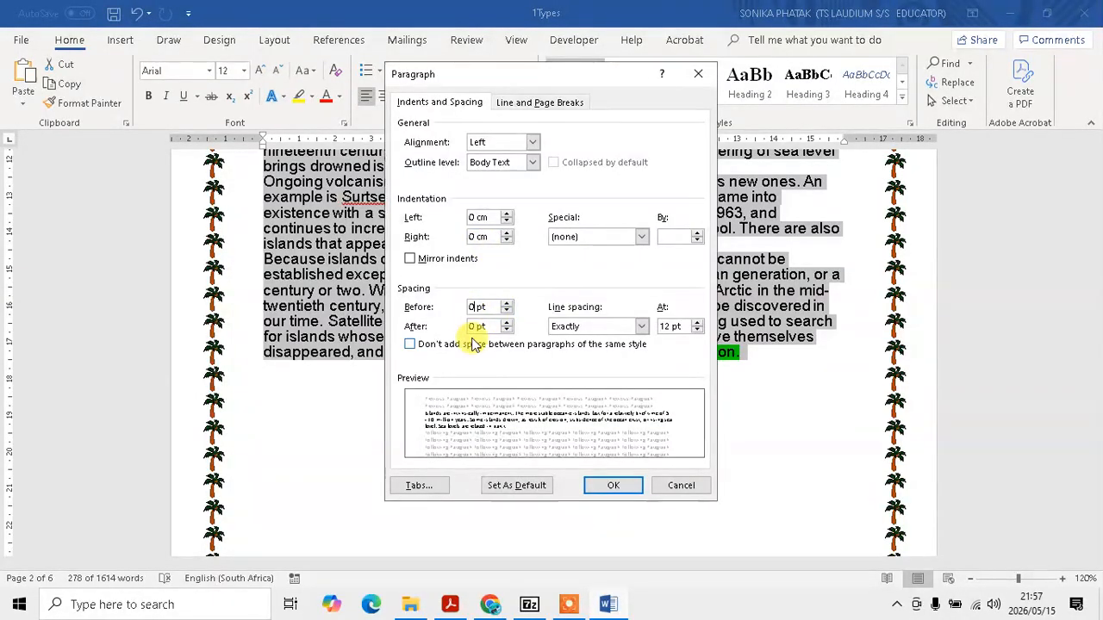
text(12)
key(Tab)
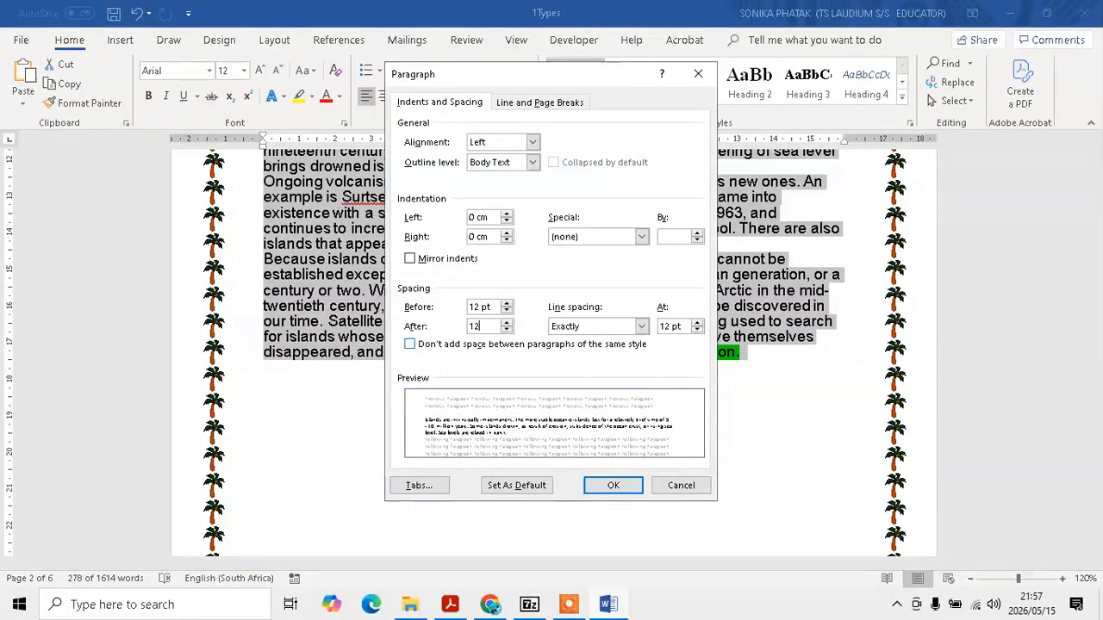
text(12)
click(613, 485)
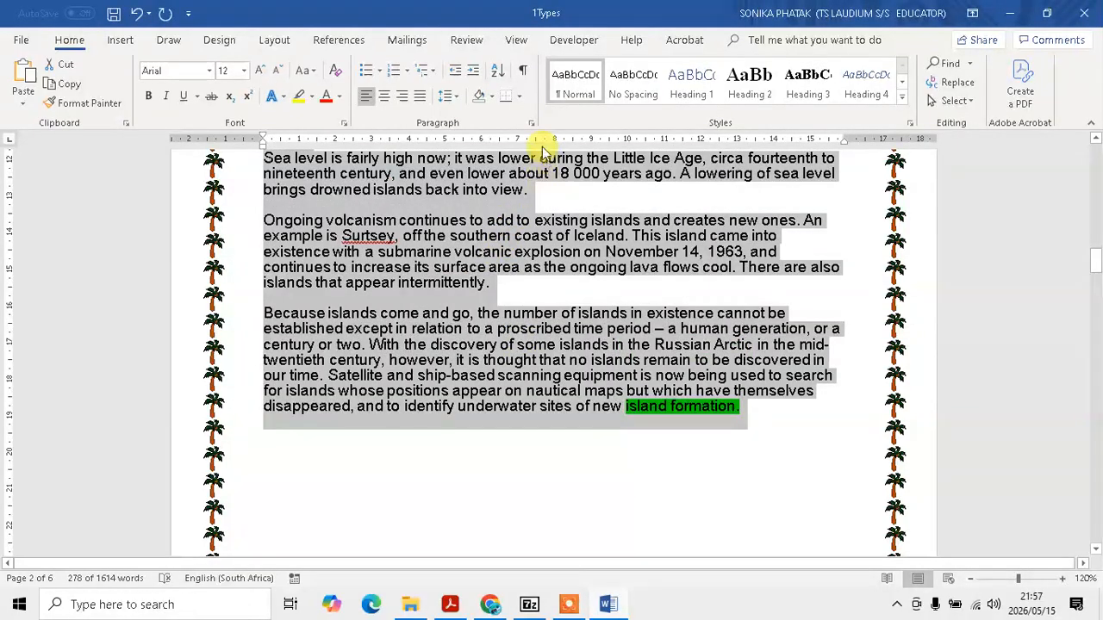
click(530, 124)
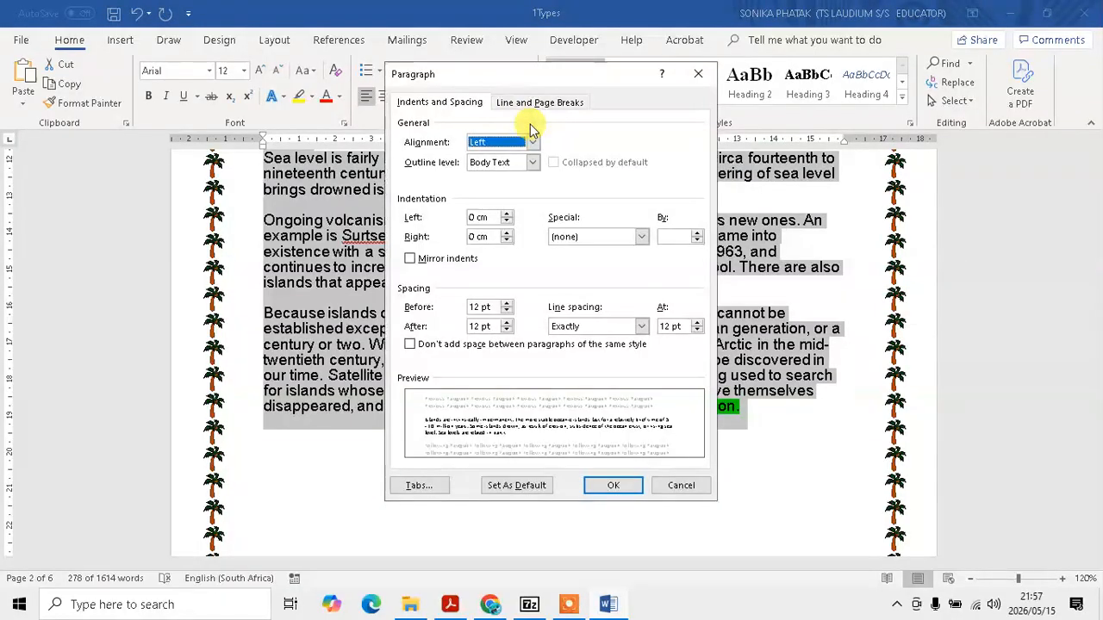
click(678, 486)
- Read question 1.7 in the Acrobat exam paper and place the cursor in the paragraph below 'Coral Islands' in Word
key(alt+Tab)
scroll(523, 427, down, 10)
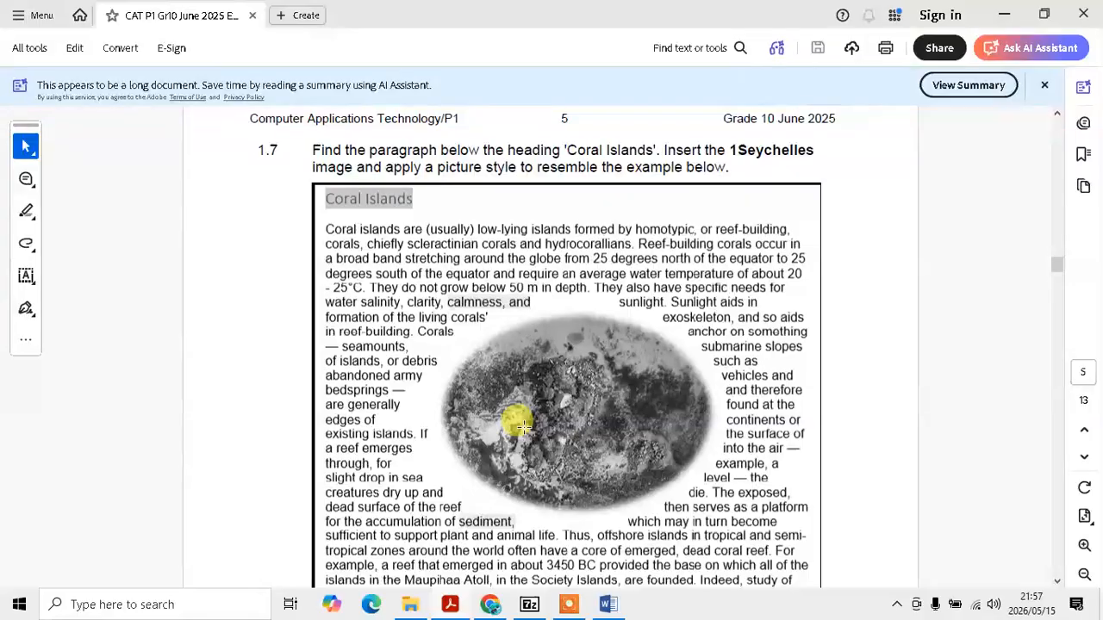
ctrl+scroll(524, 427, down, 2)
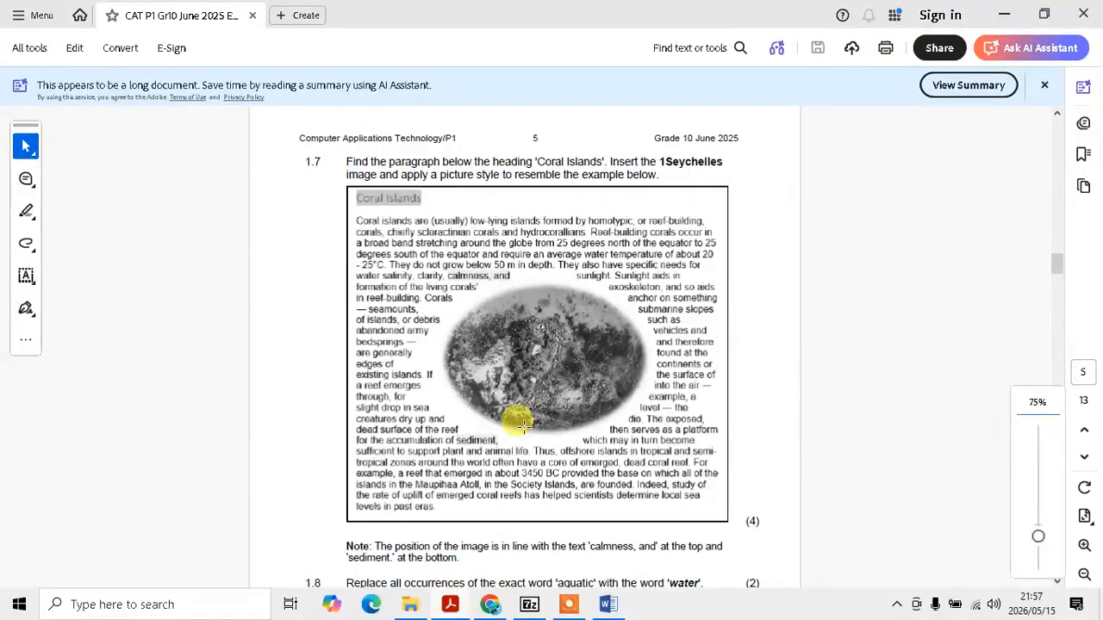
scroll(524, 426, down, 1)
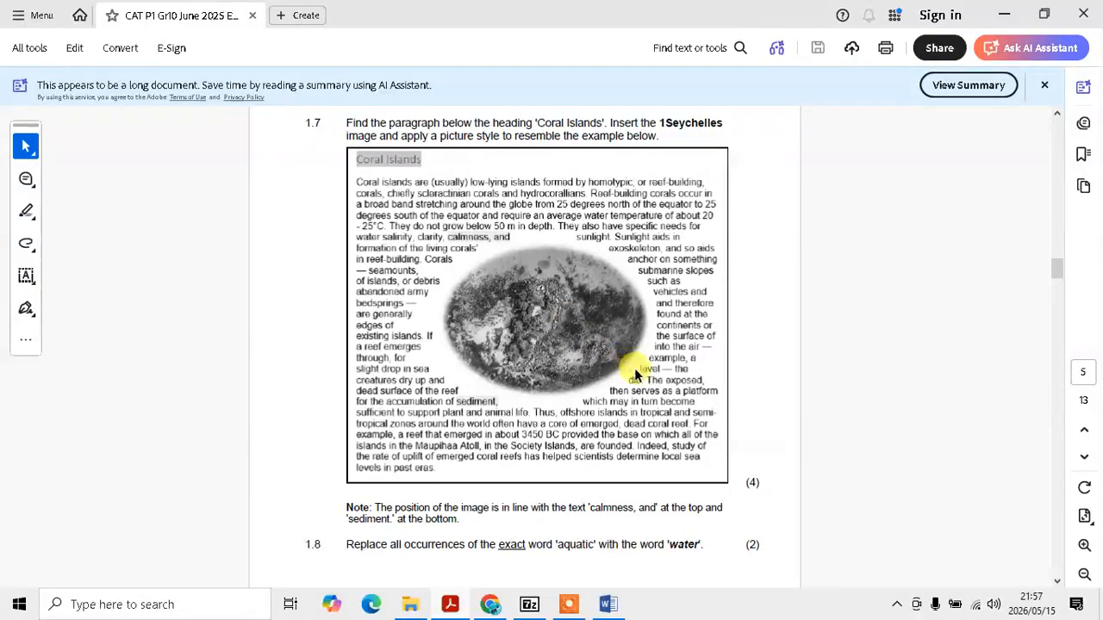
key(alt+Tab)
scroll(519, 434, down, 15)
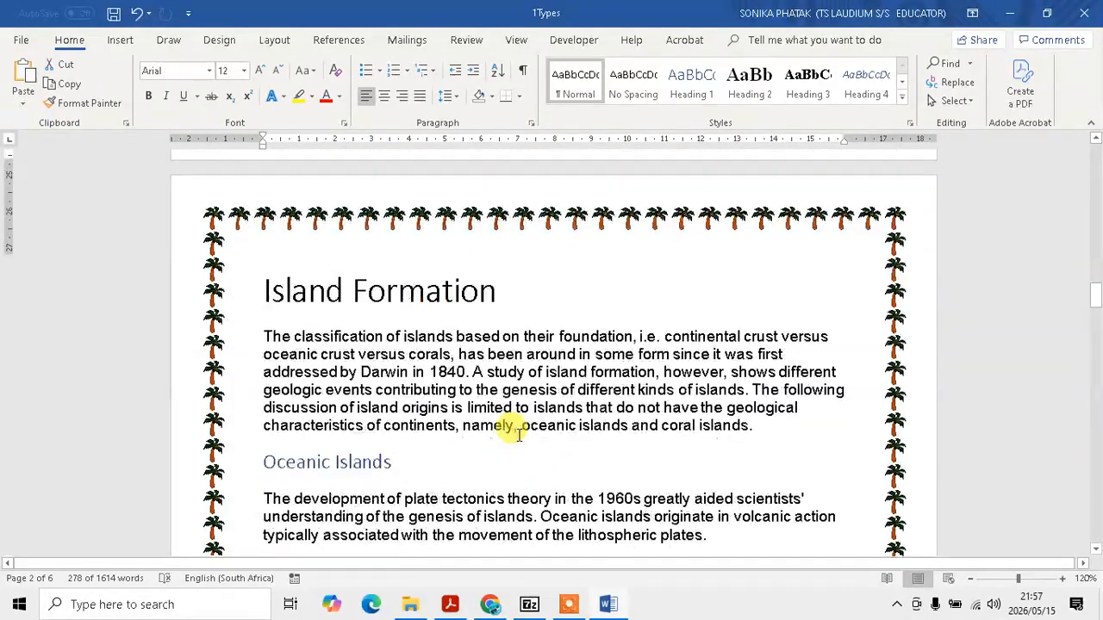
scroll(518, 434, down, 10)
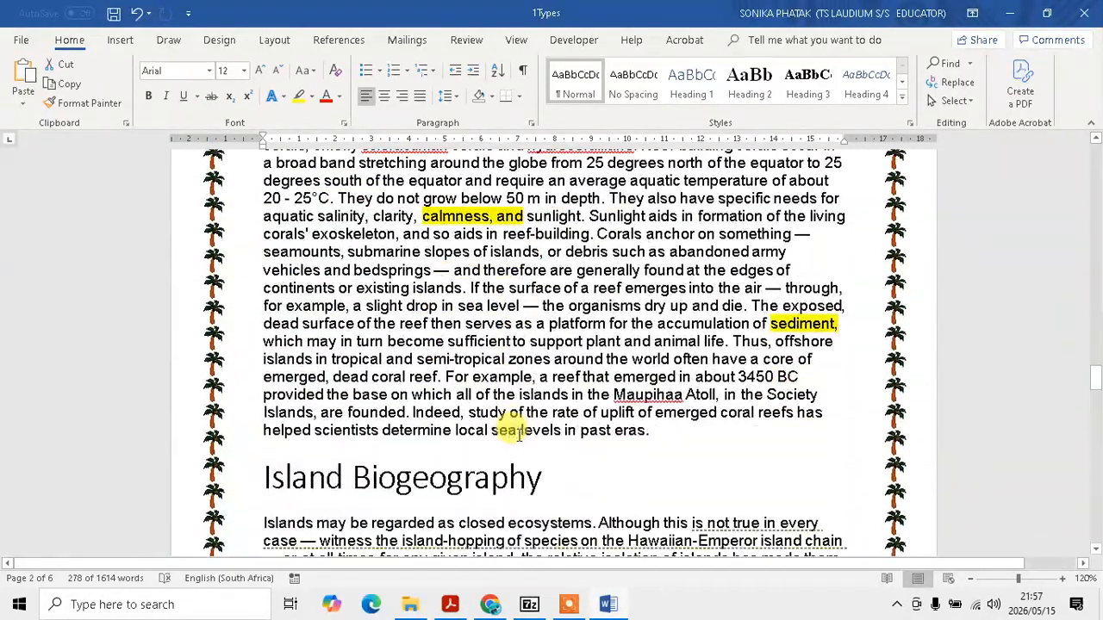
scroll(508, 420, up, 3)
click(555, 346)
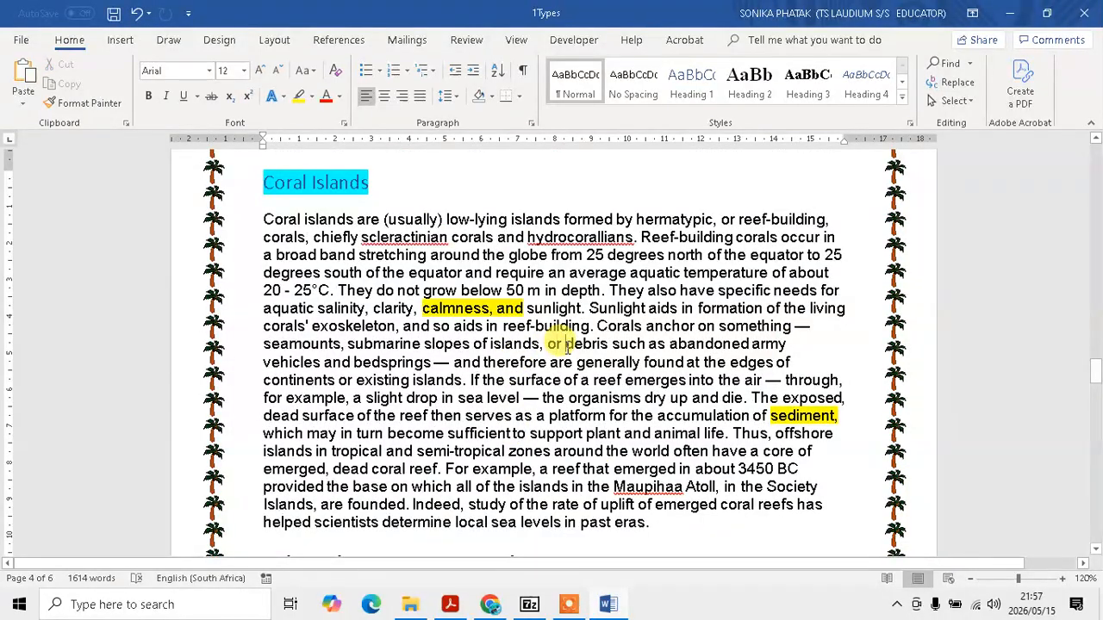
- Insert the 1Seychelles image from the Gr10 CAT P1 June 2025 DATA folder into the Coral Islands paragraph
click(120, 40)
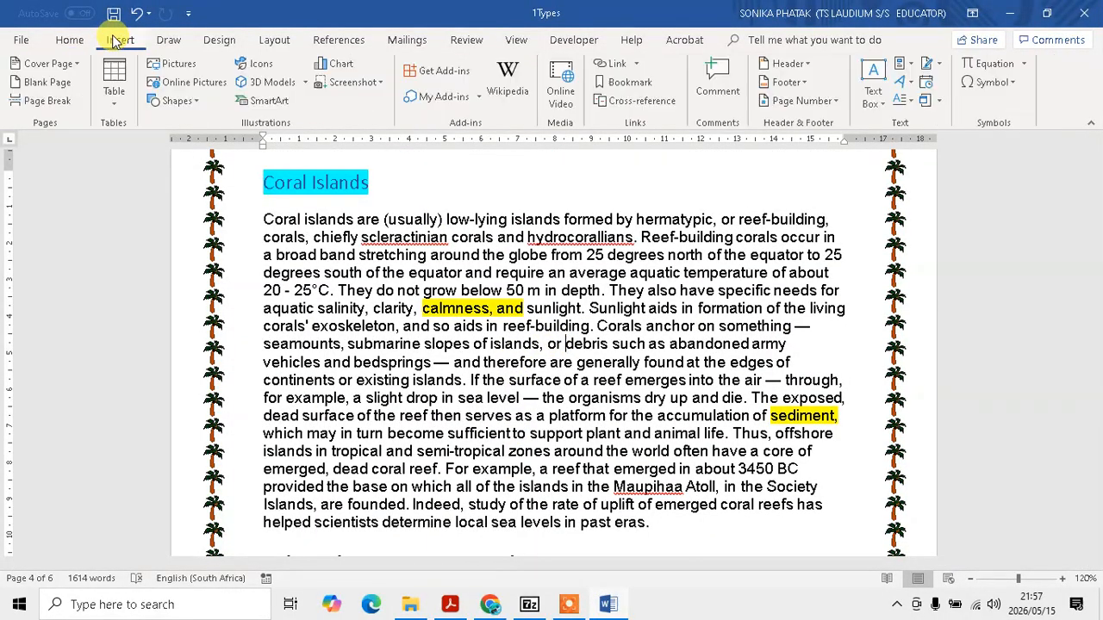
click(176, 65)
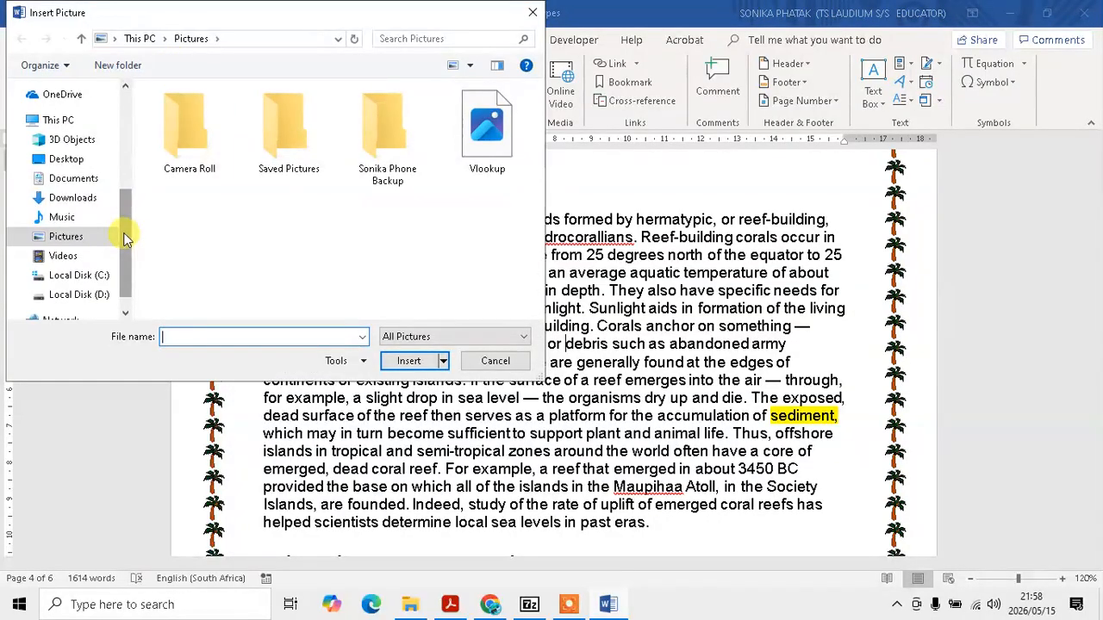
mouse_move(124, 233)
mouse_down()
mouse_move(125, 216)
mouse_move(125, 230)
mouse_up()
scroll(84, 259, down, 1)
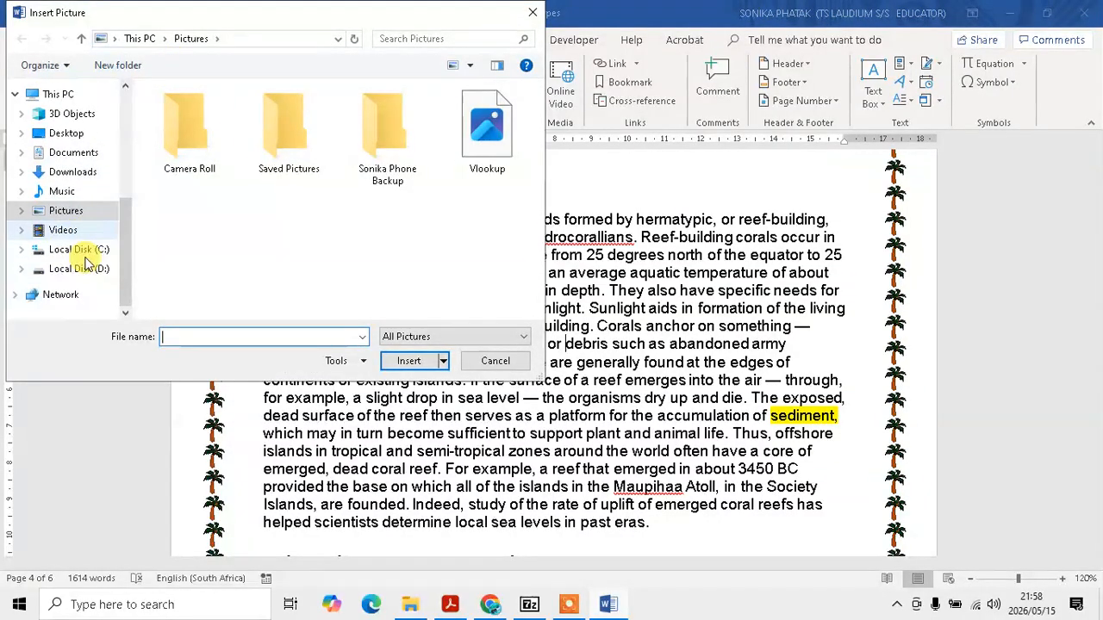
scroll(79, 256, up, 4)
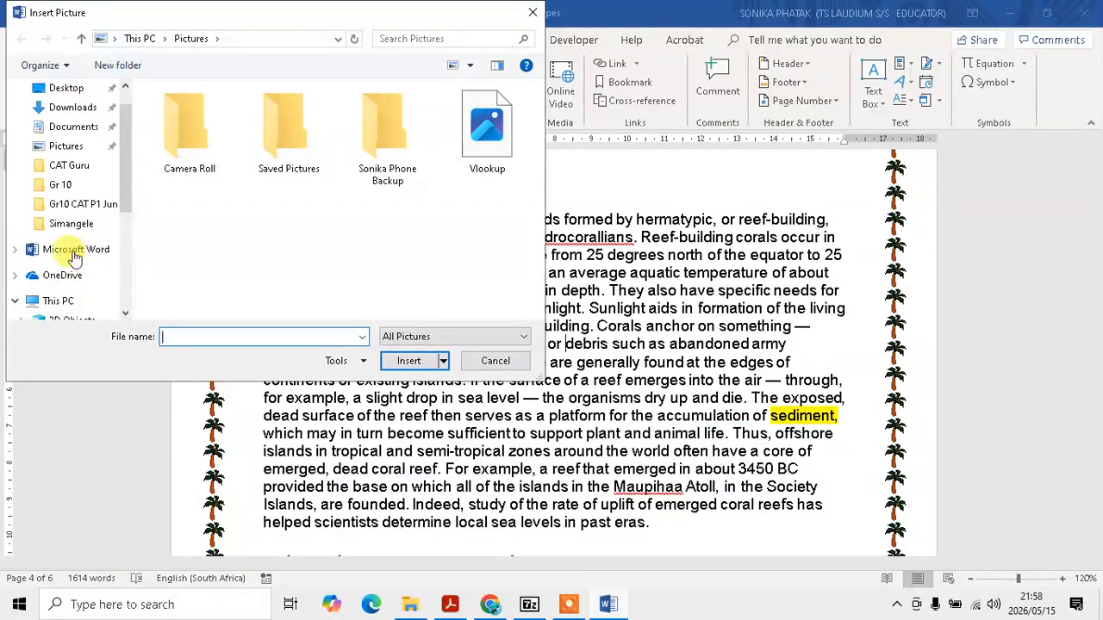
scroll(75, 185, up, 1)
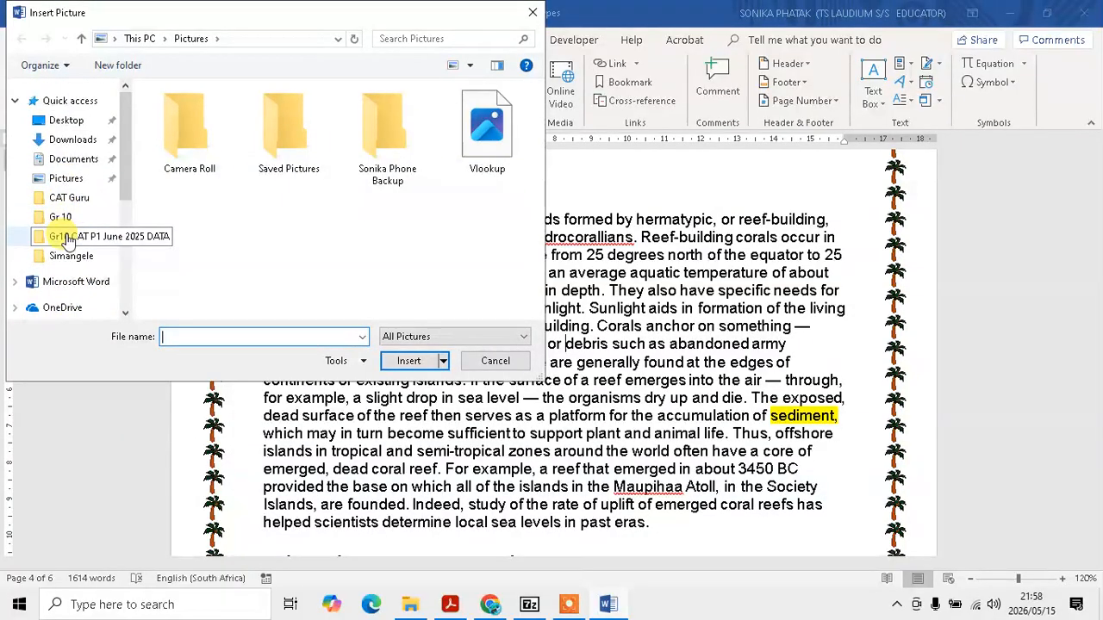
click(69, 238)
click(184, 129)
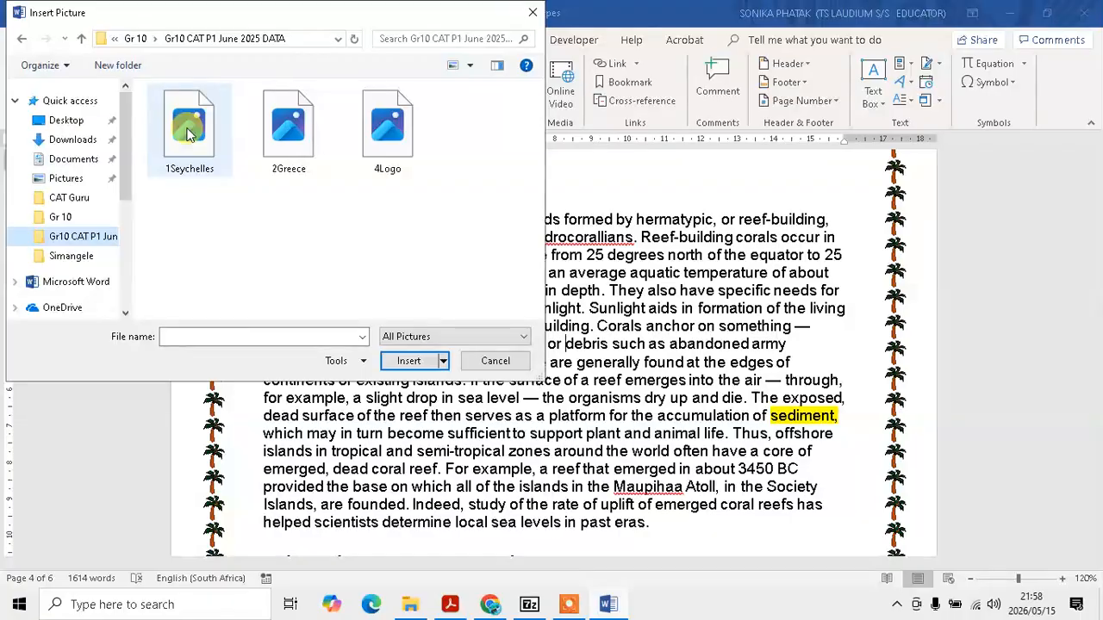
double_click(190, 133)
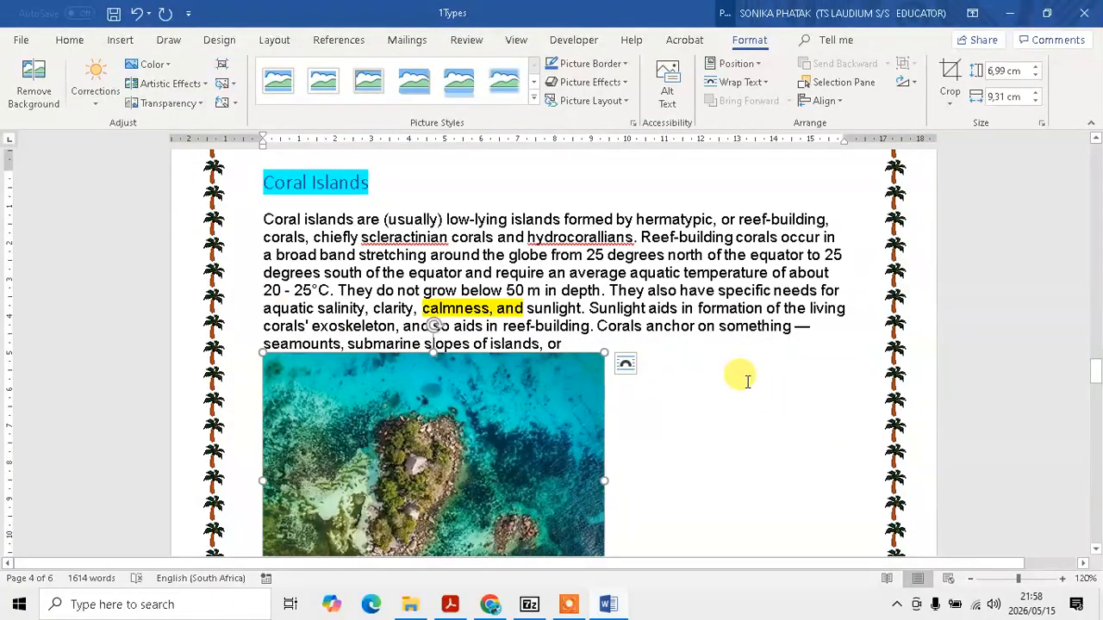
- Compare the picture with the question 1.7 example in Acrobat and apply the soft-edged oval picture style in Word
scroll(742, 379, down, 1)
scroll(741, 377, down, 2)
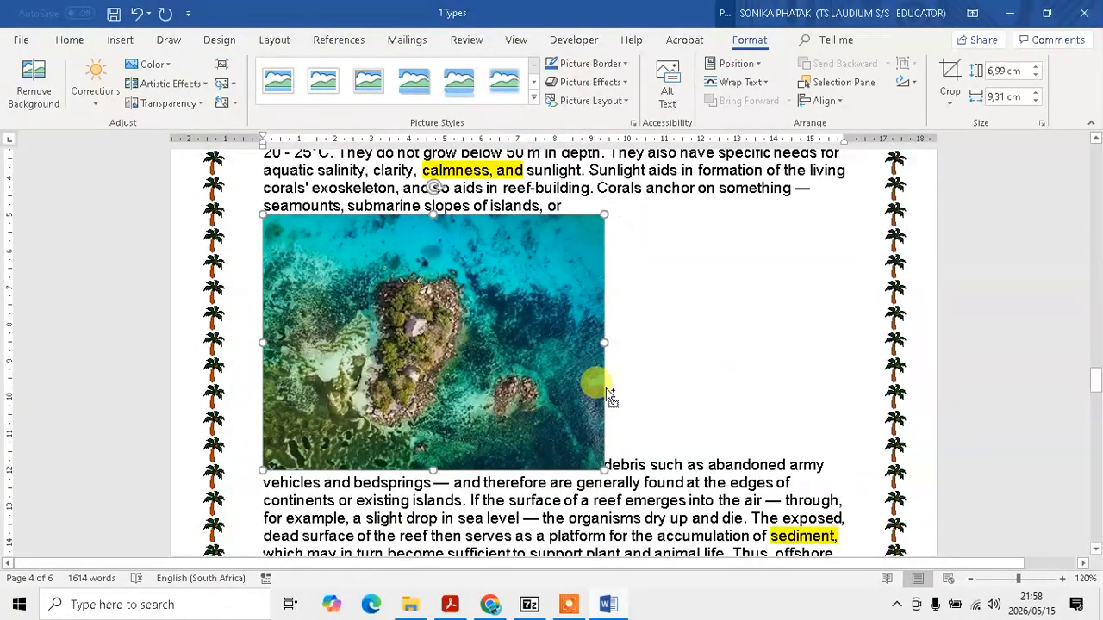
key(alt+Tab)
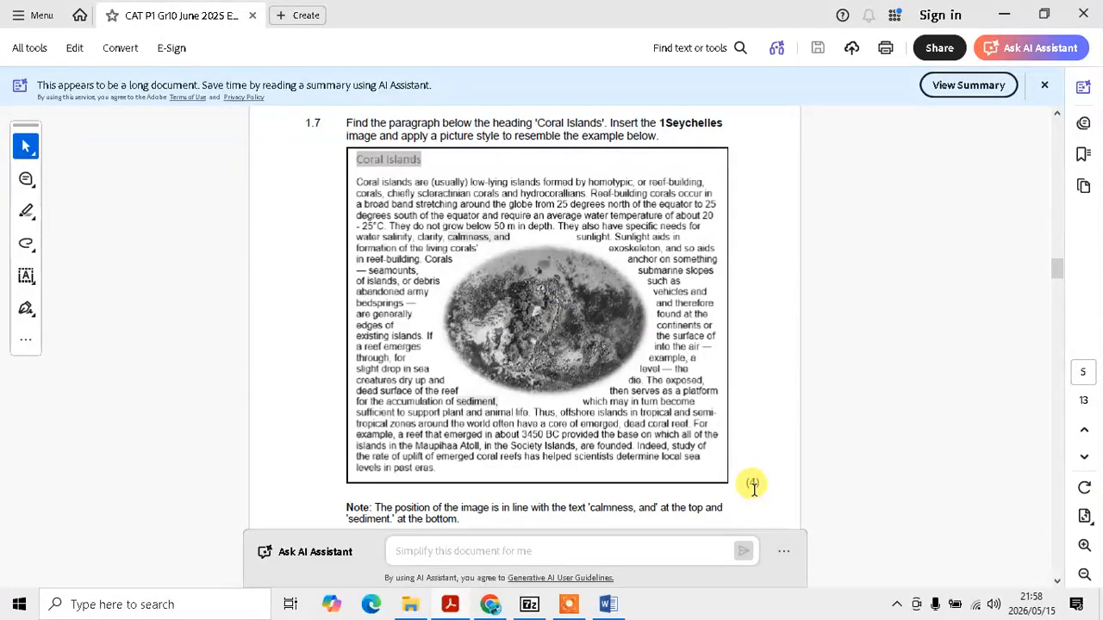
key(alt+Tab)
key(alt+Tab)
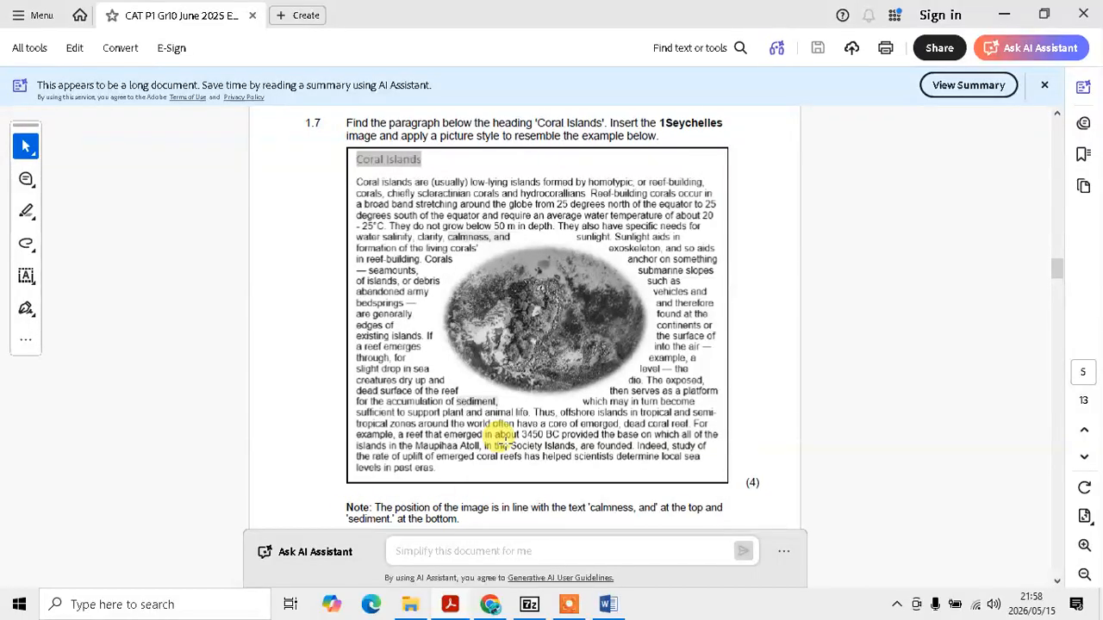
key(alt+Tab)
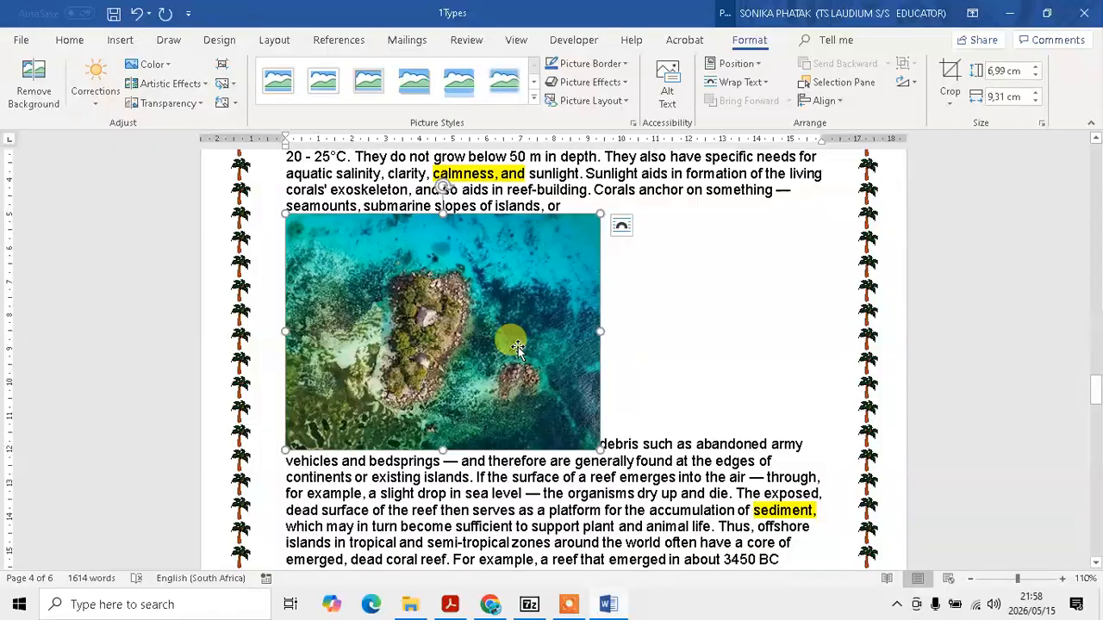
click(533, 102)
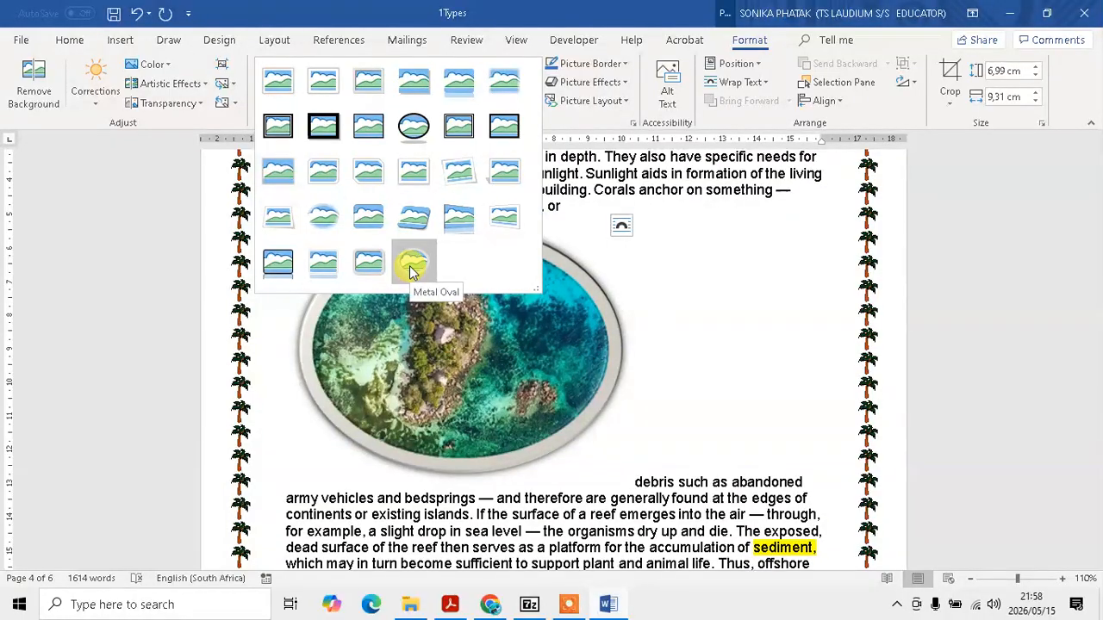
key(alt+Tab)
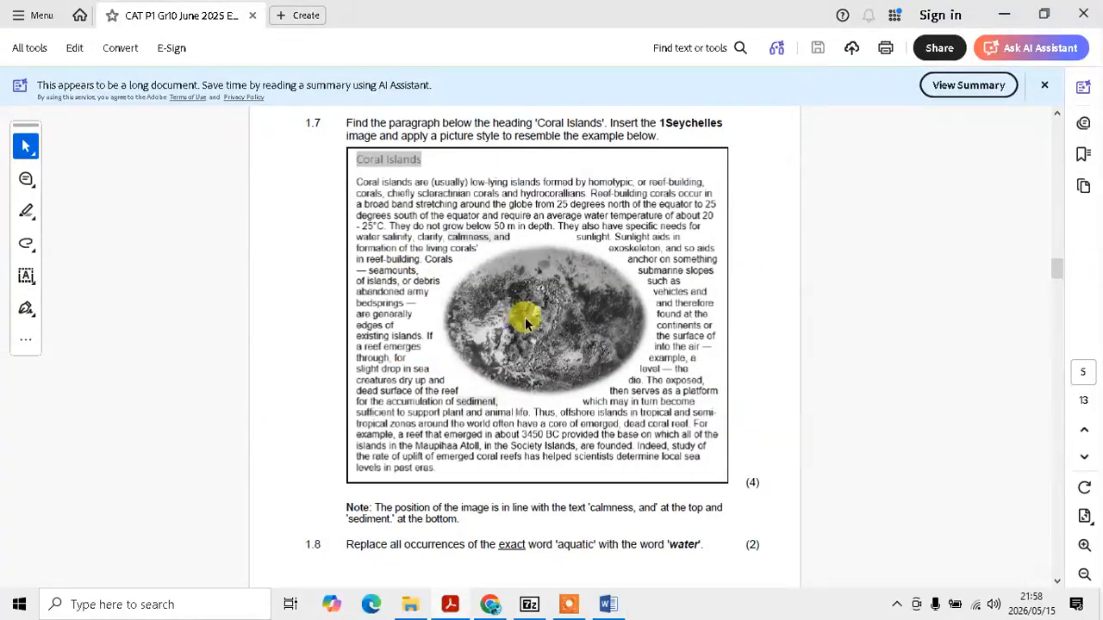
key(alt+Tab)
click(536, 93)
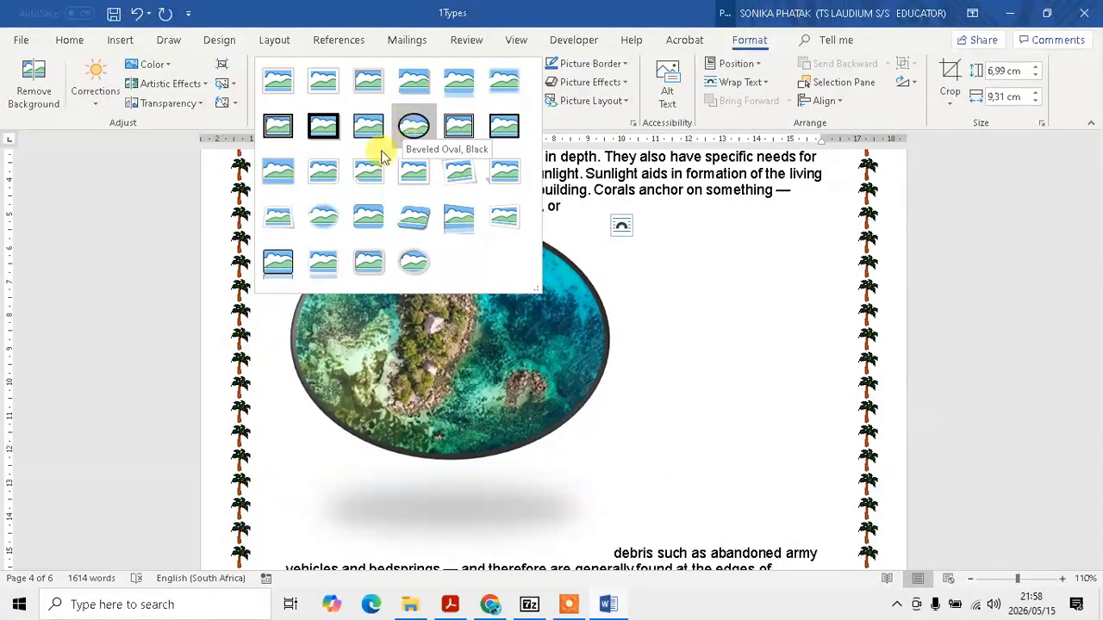
click(325, 222)
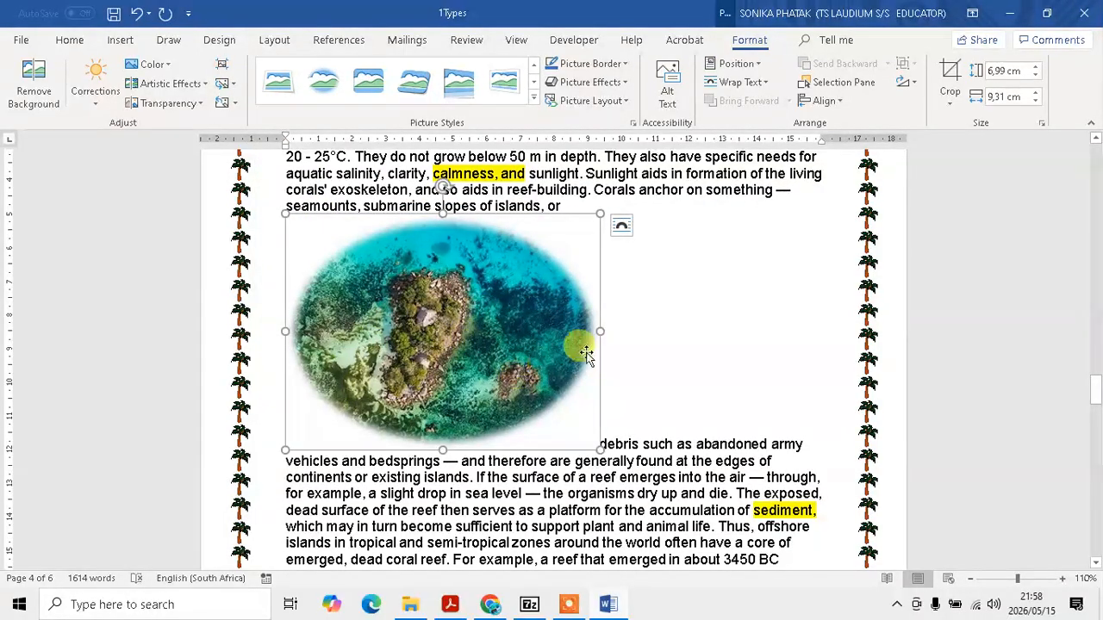
- Set the picture's text wrapping to Tight and move it to the middle of the Coral Islands paragraph, matching the exam example
click(620, 228)
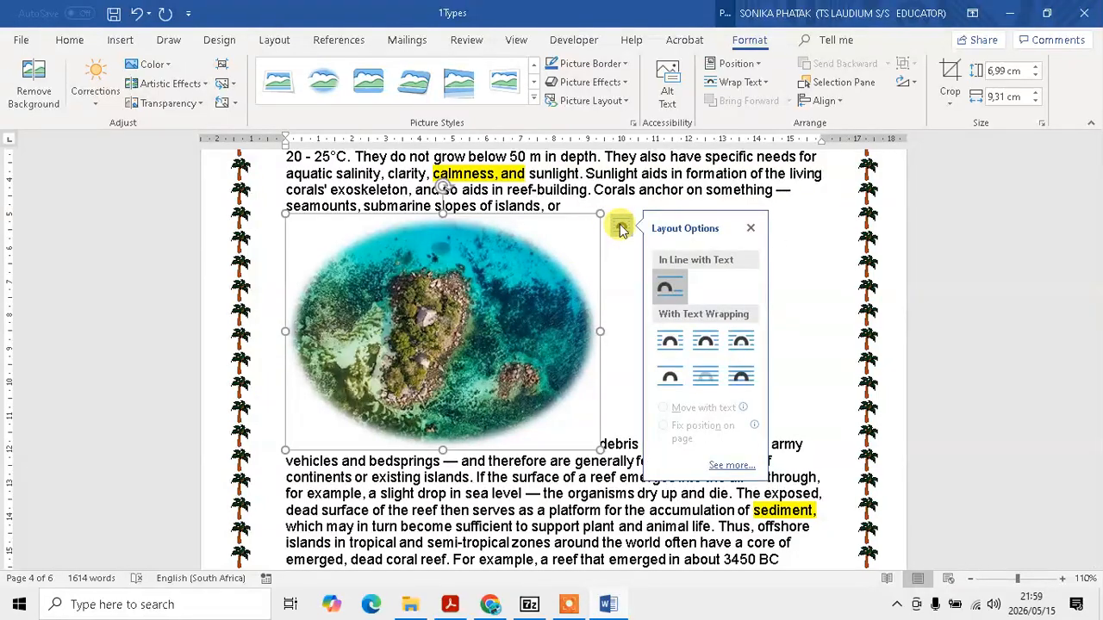
click(676, 344)
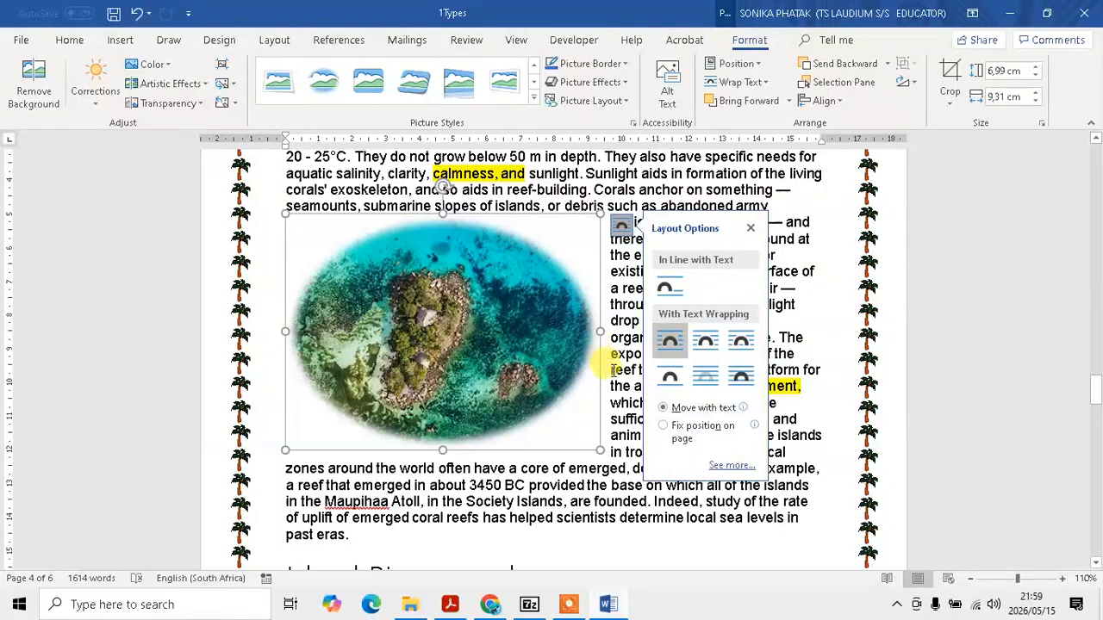
click(705, 349)
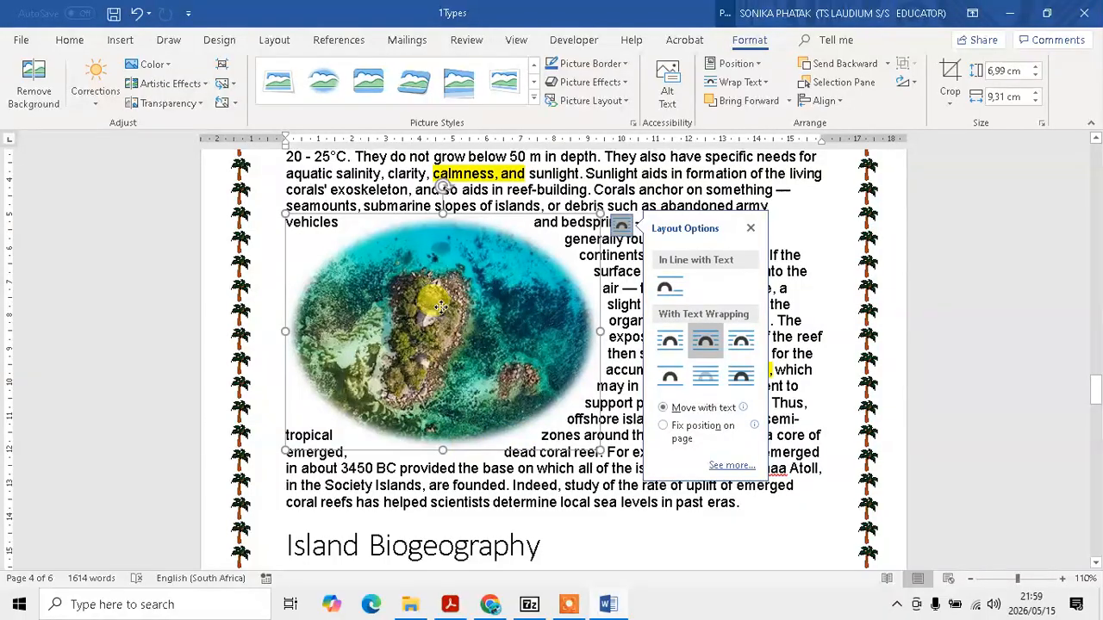
drag(440, 307, 515, 294)
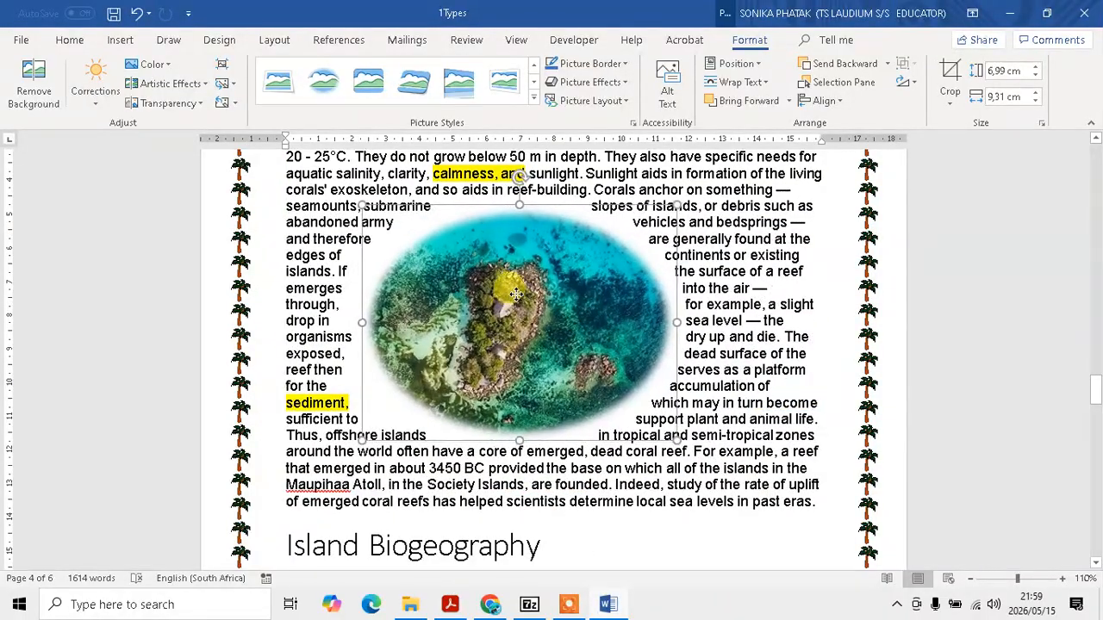
key(alt+Tab)
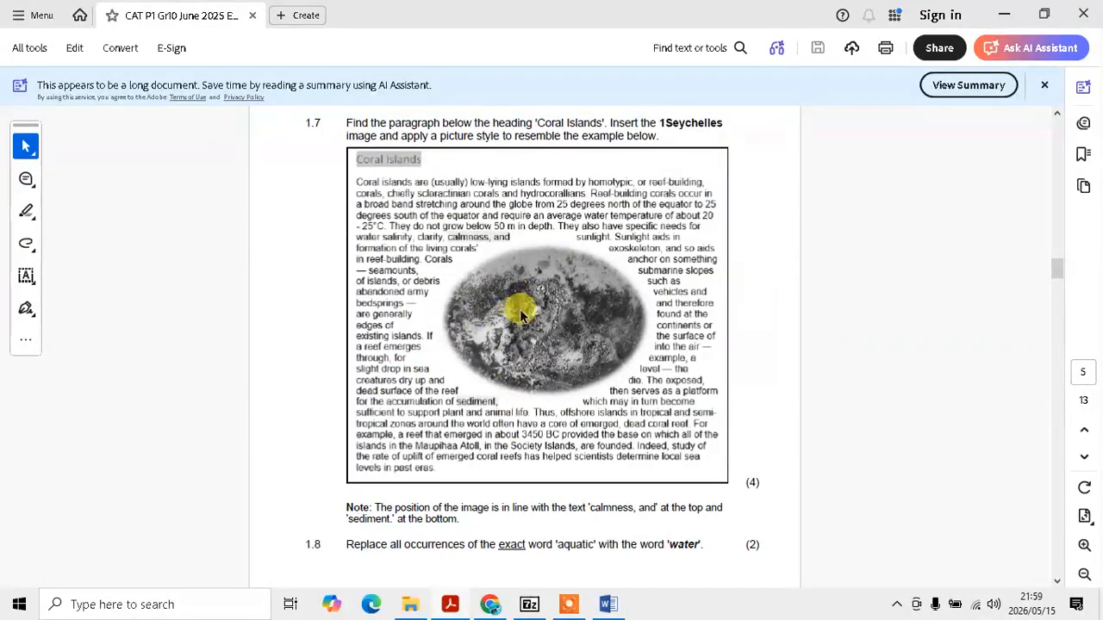
key(alt+Tab)
click(734, 336)
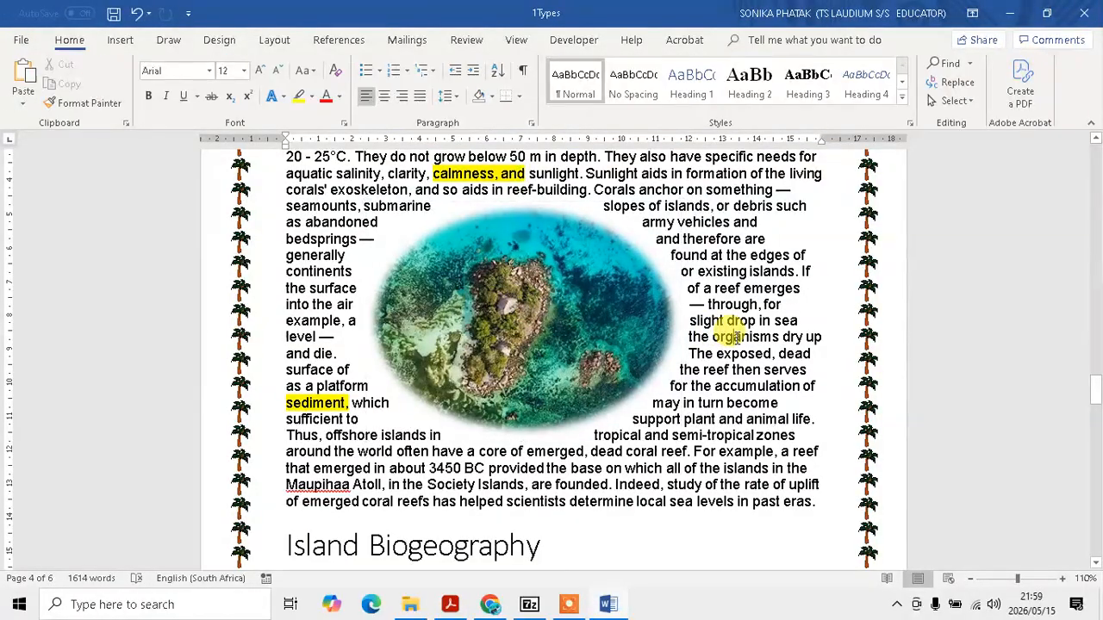
- Examine the Coral Islands picture's size settings and its available color, correction and artistic effect options
click(562, 303)
click(579, 319)
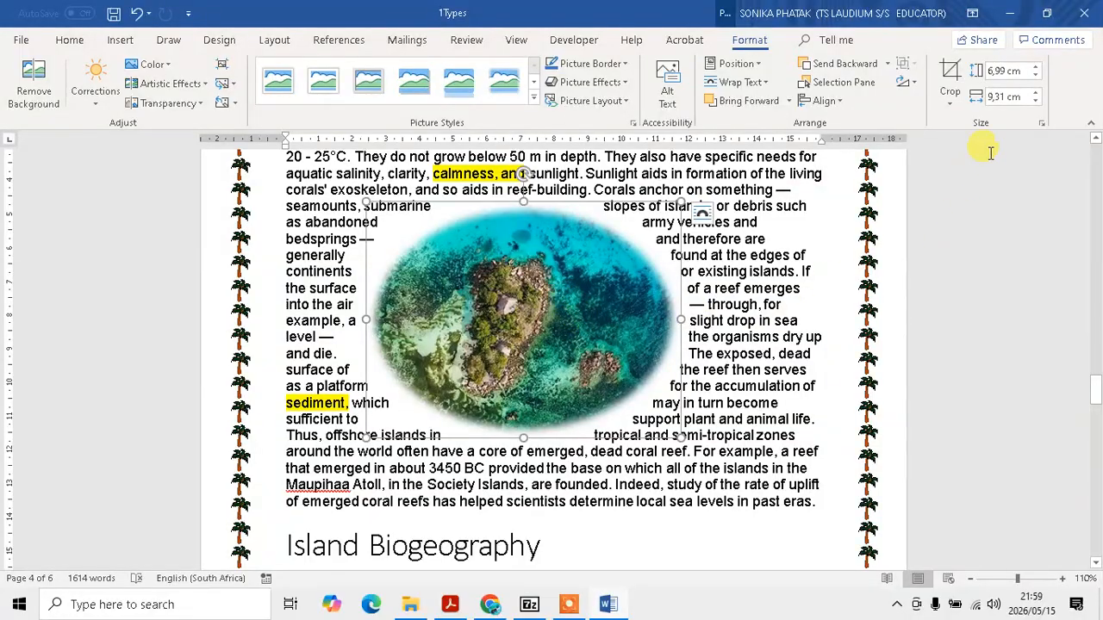
click(1004, 71)
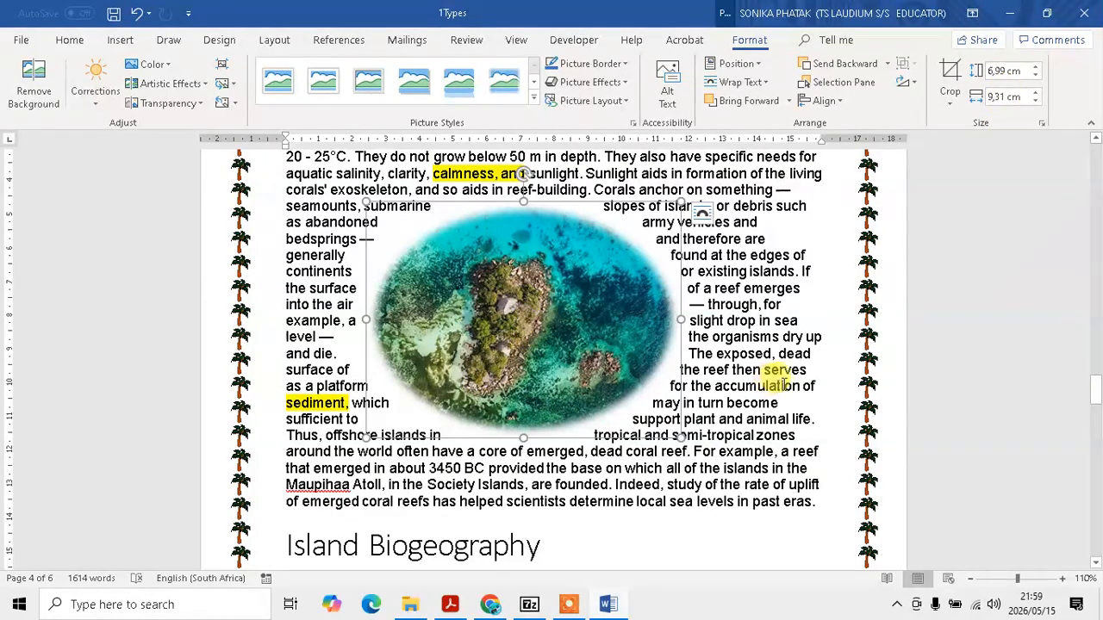
click(764, 297)
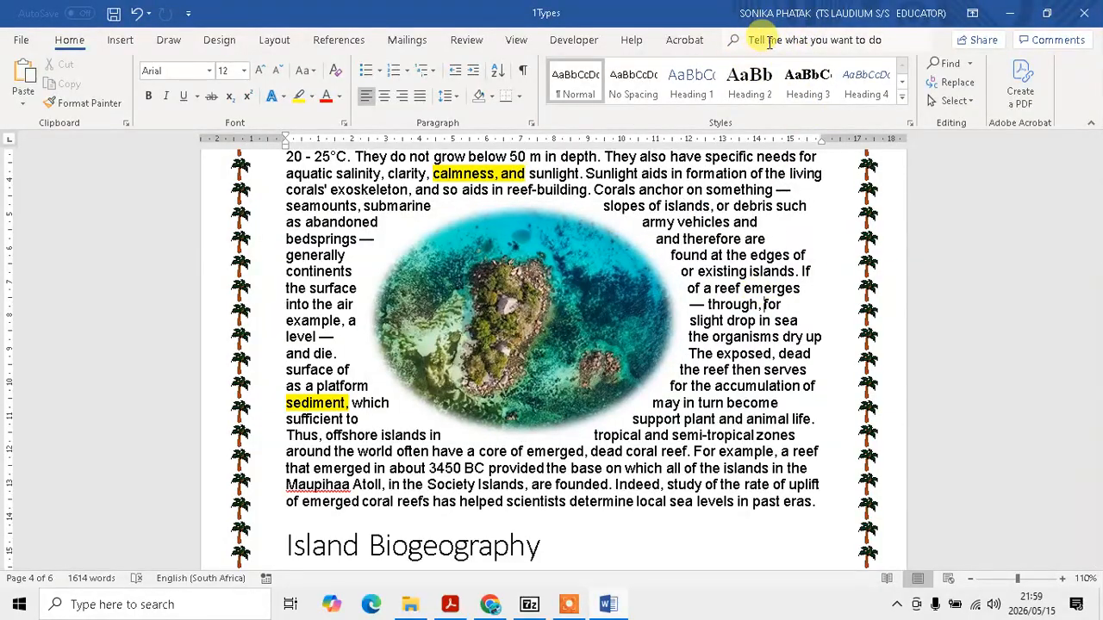
click(520, 284)
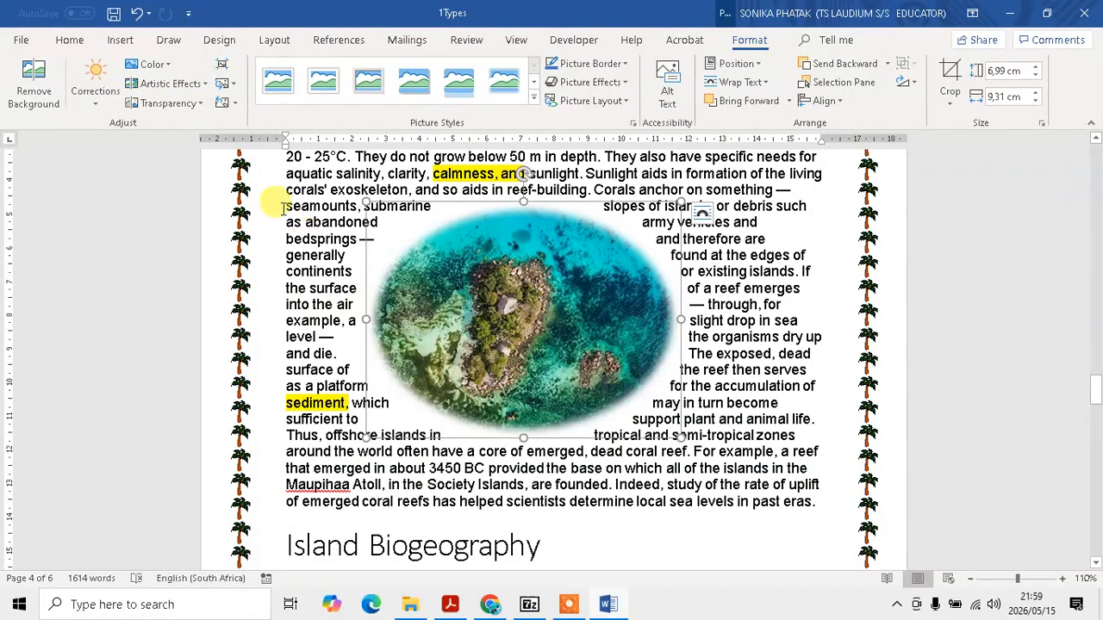
click(151, 64)
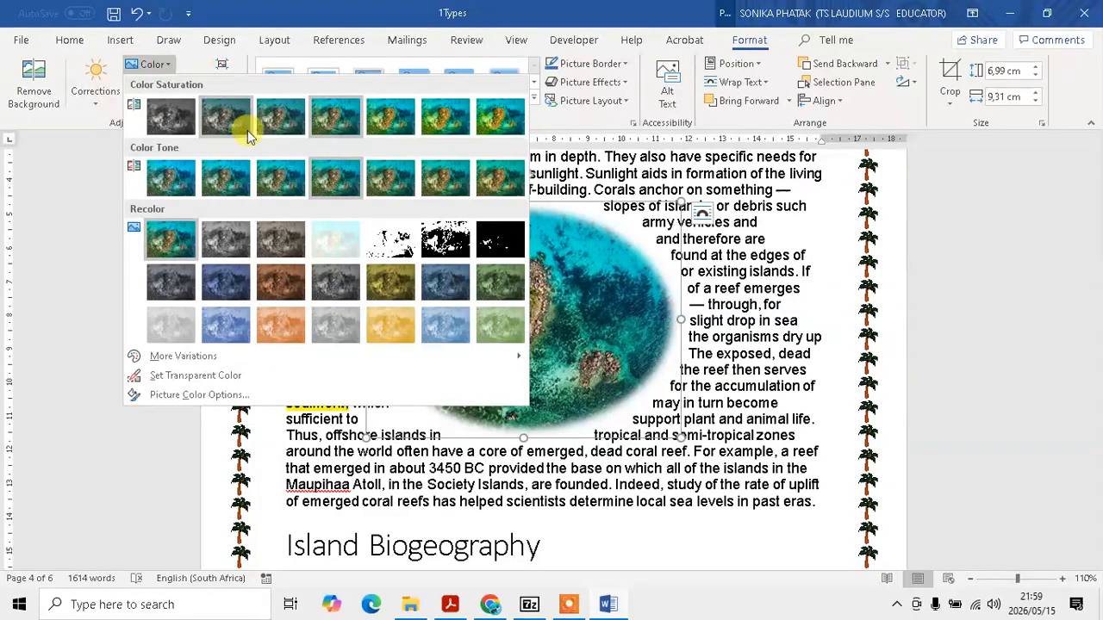
click(98, 91)
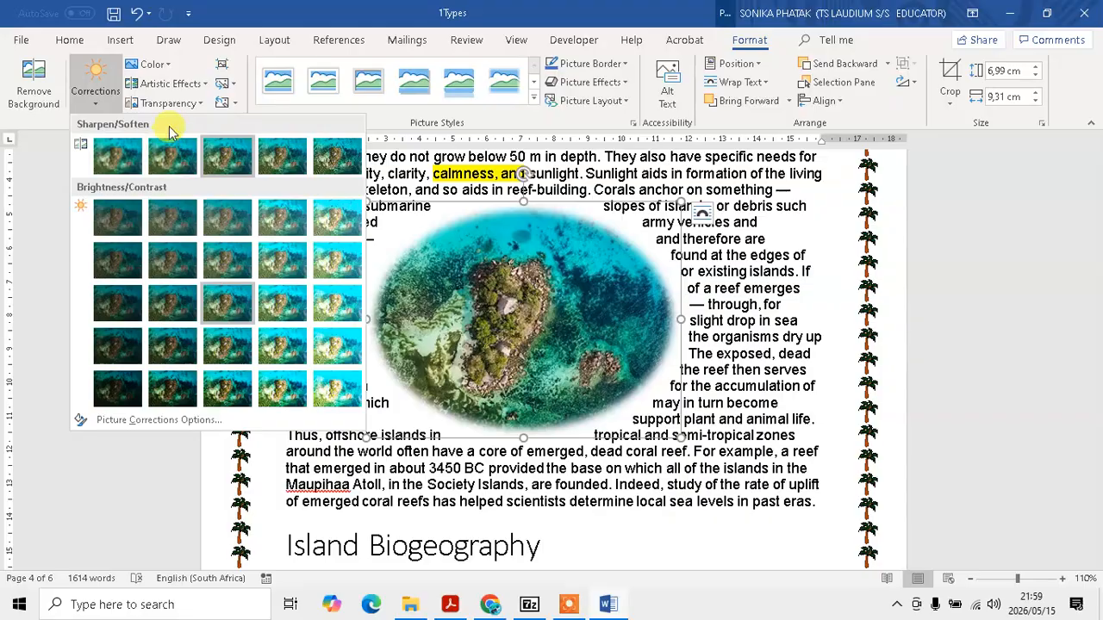
click(189, 89)
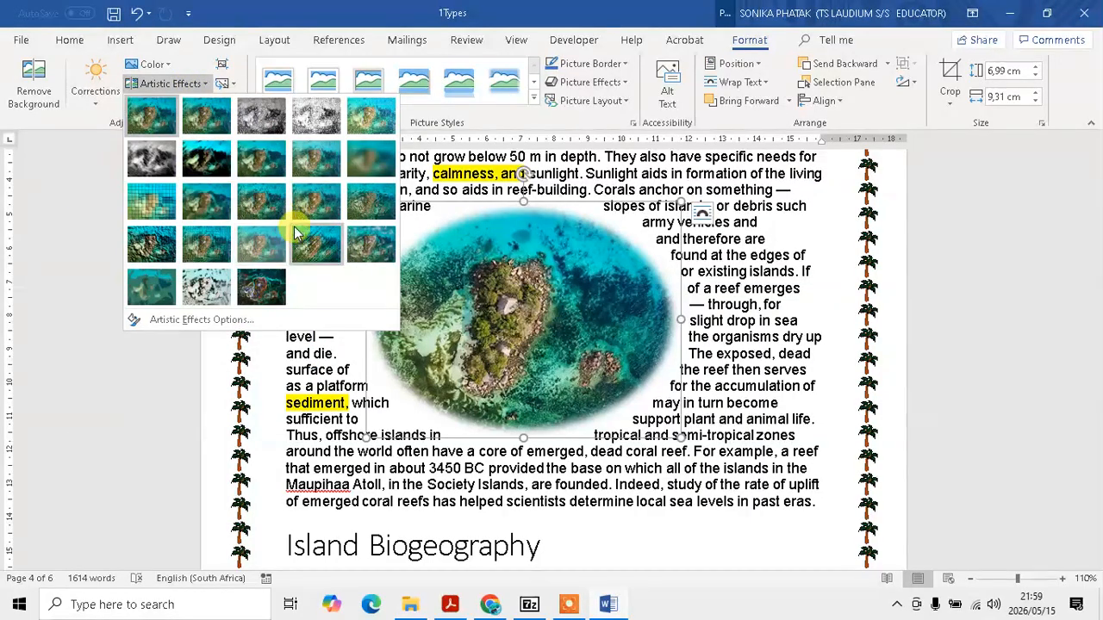
click(722, 320)
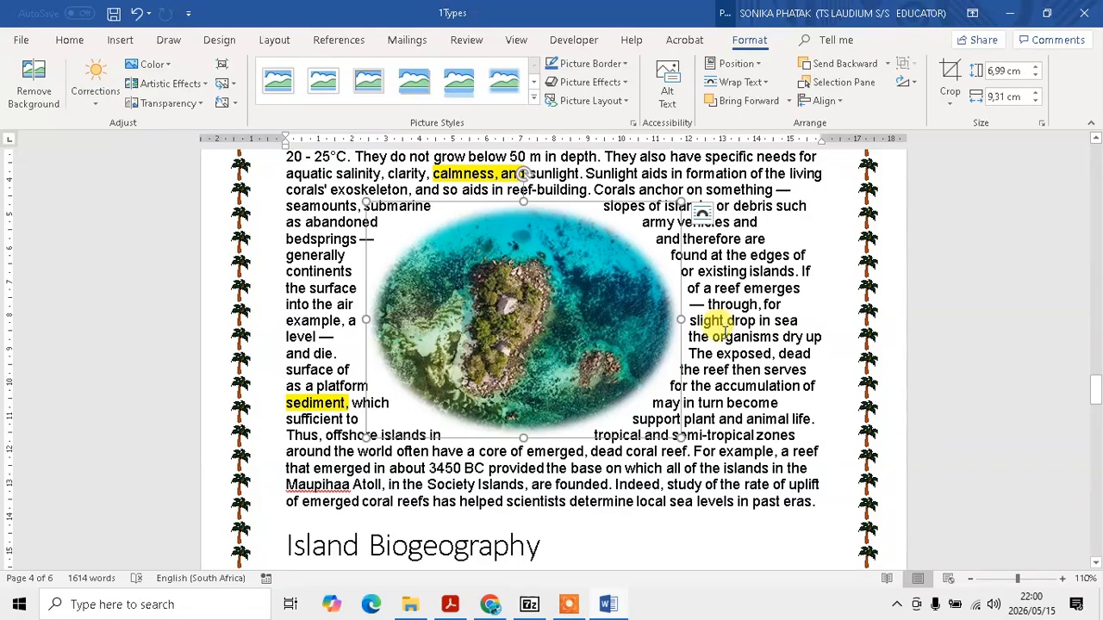
- Switch to Acrobat and read question 1.8 of the exam paper
scroll(721, 327, down, 5)
key(alt+Tab)
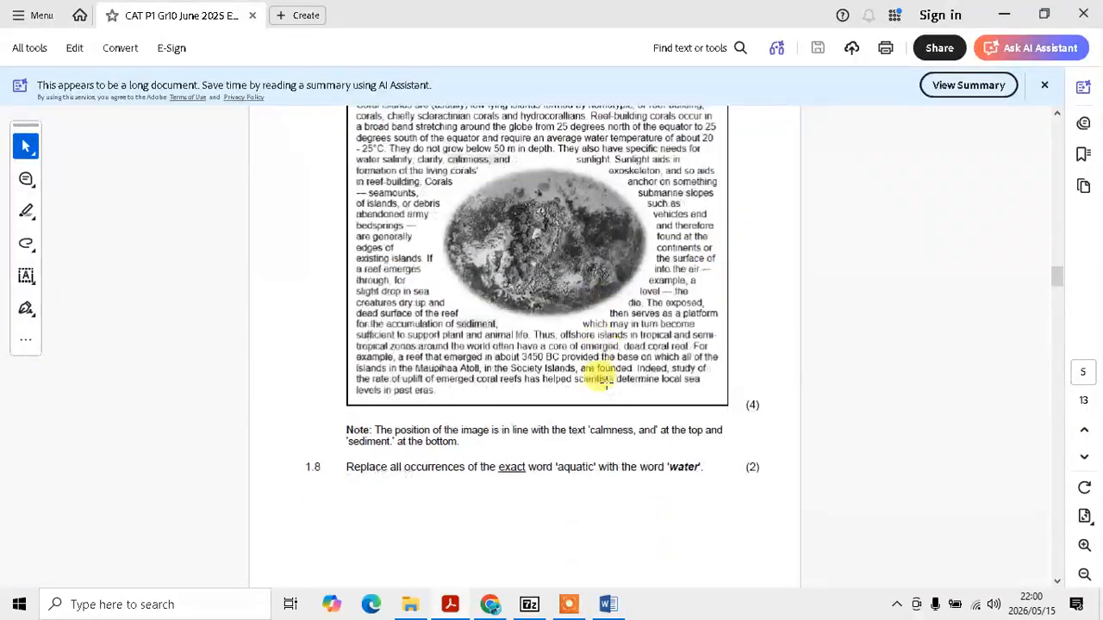
scroll(606, 385, down, 5)
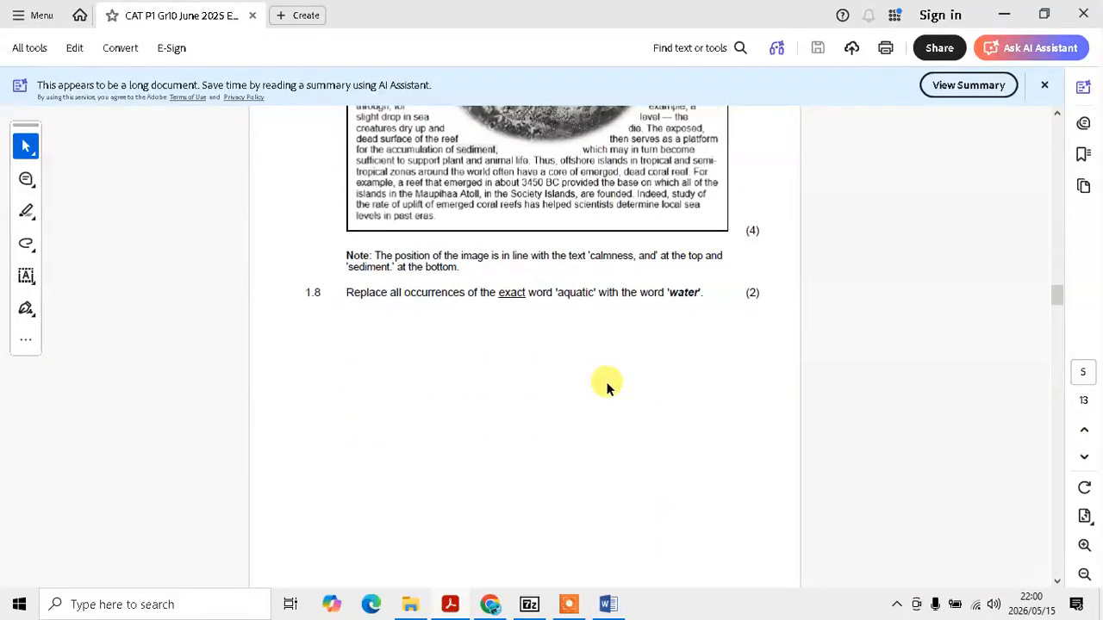
scroll(607, 388, down, 1)
scroll(606, 382, up, 1)
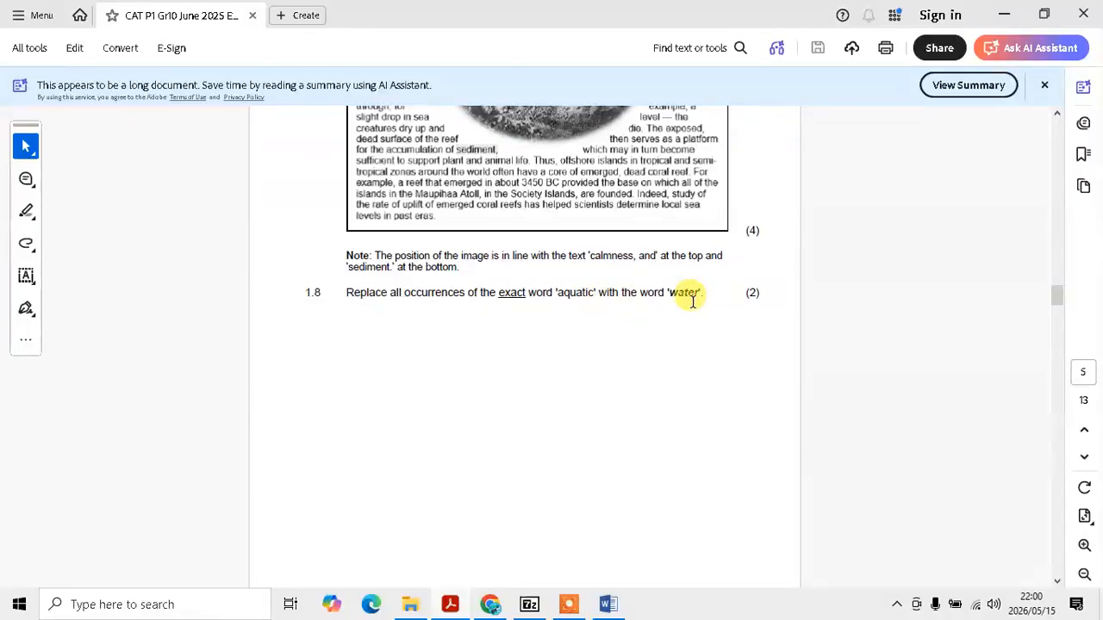
- Return to Word and set up a replacement of 'aquatic' with 'water', matching whole words only
key(alt+Tab)
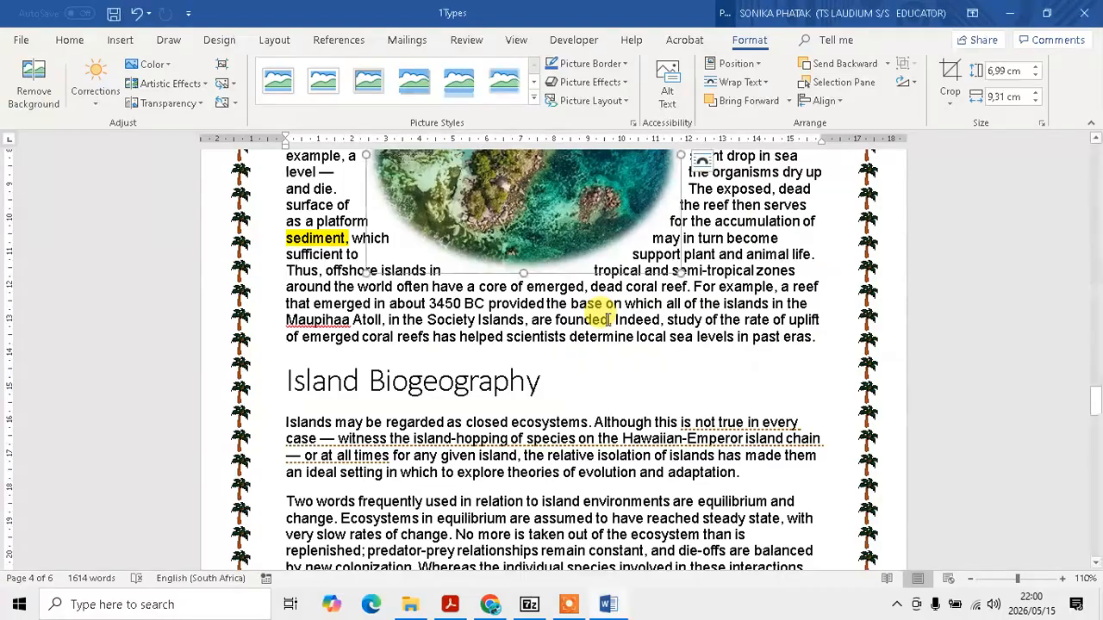
click(69, 40)
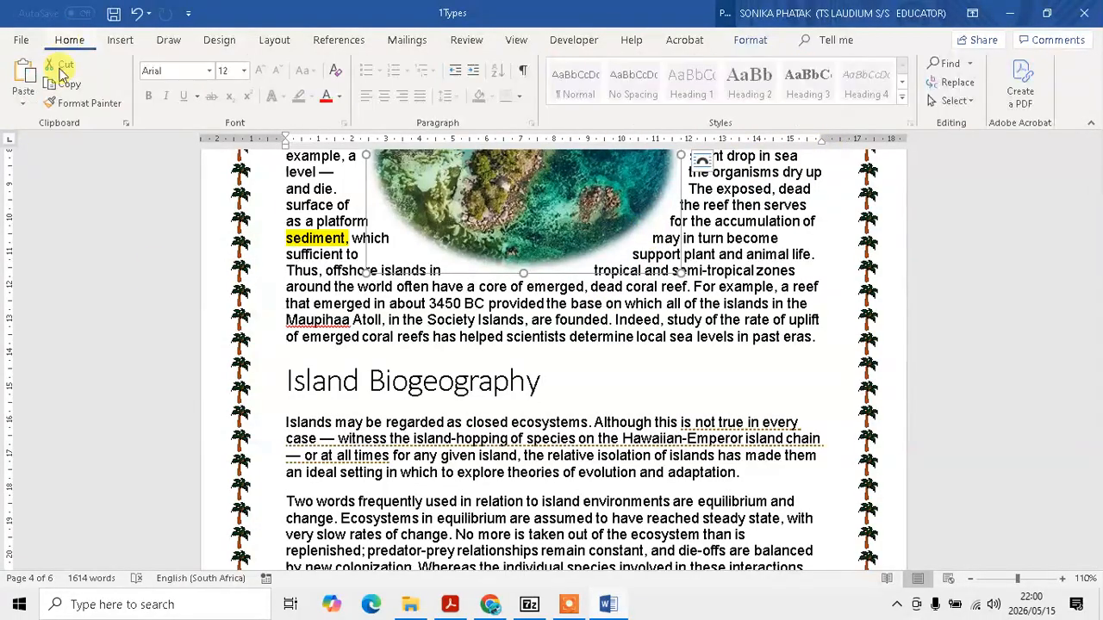
click(722, 250)
click(953, 82)
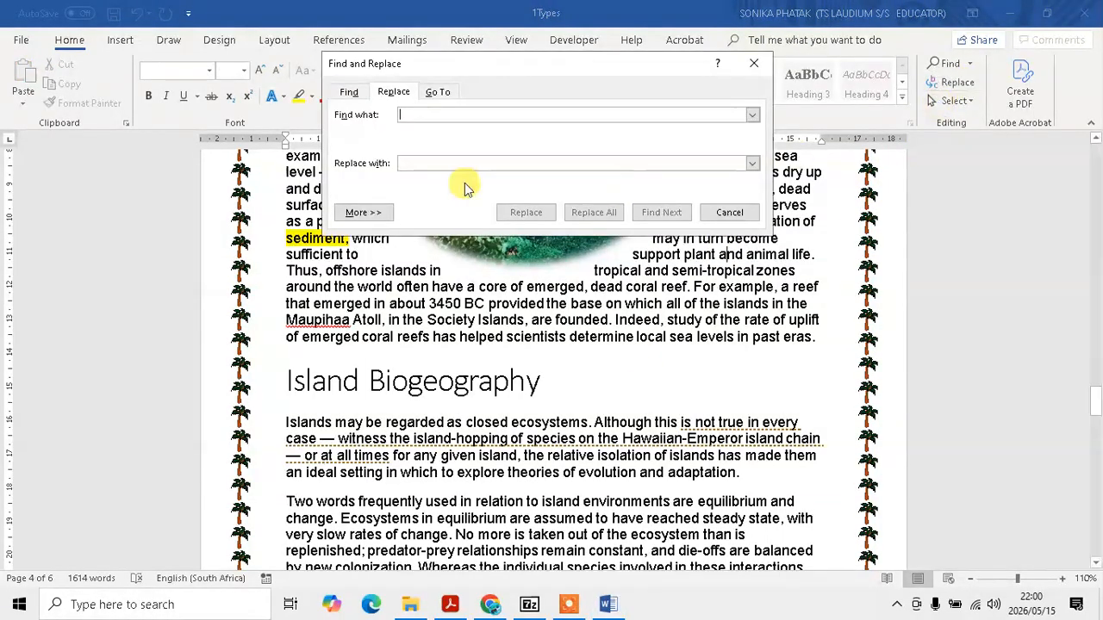
text(A)
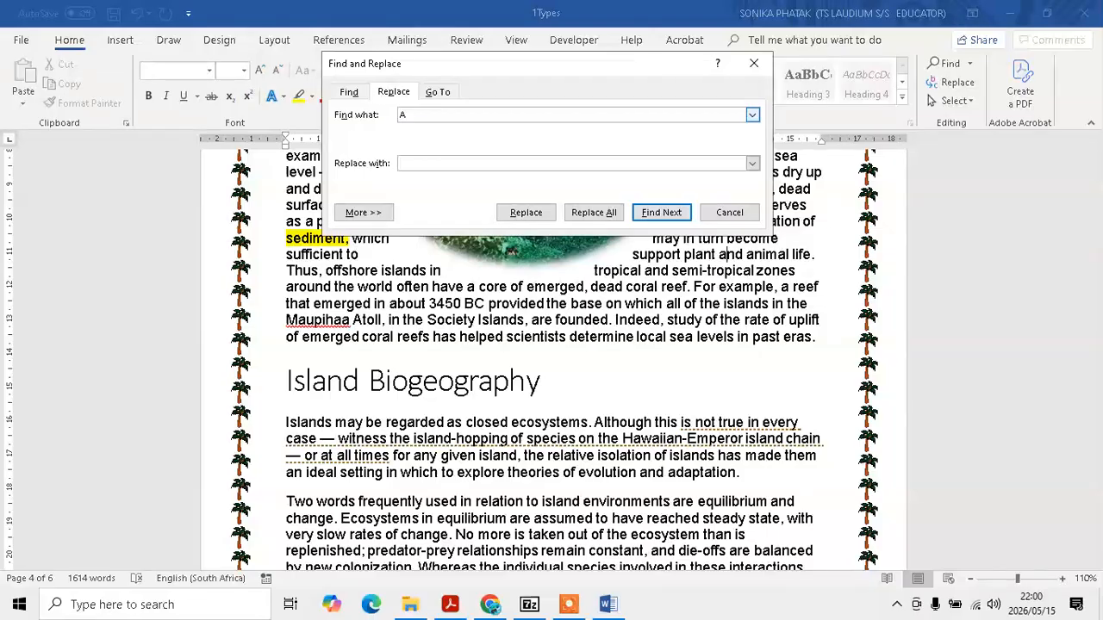
key(BackSpace)
text(aquatic)
click(360, 213)
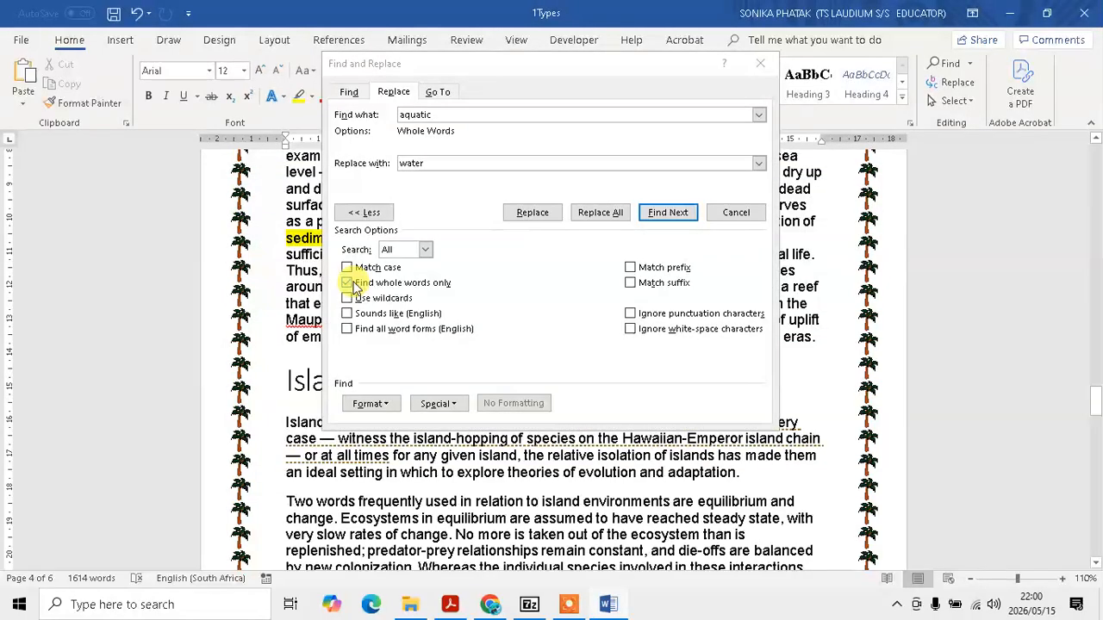
- Recheck the question 1.8 wording in Acrobat, then replace all occurrences of 'aquatic' in the Word document and close Find and Replace
key(alt+Tab)
key(Tab)
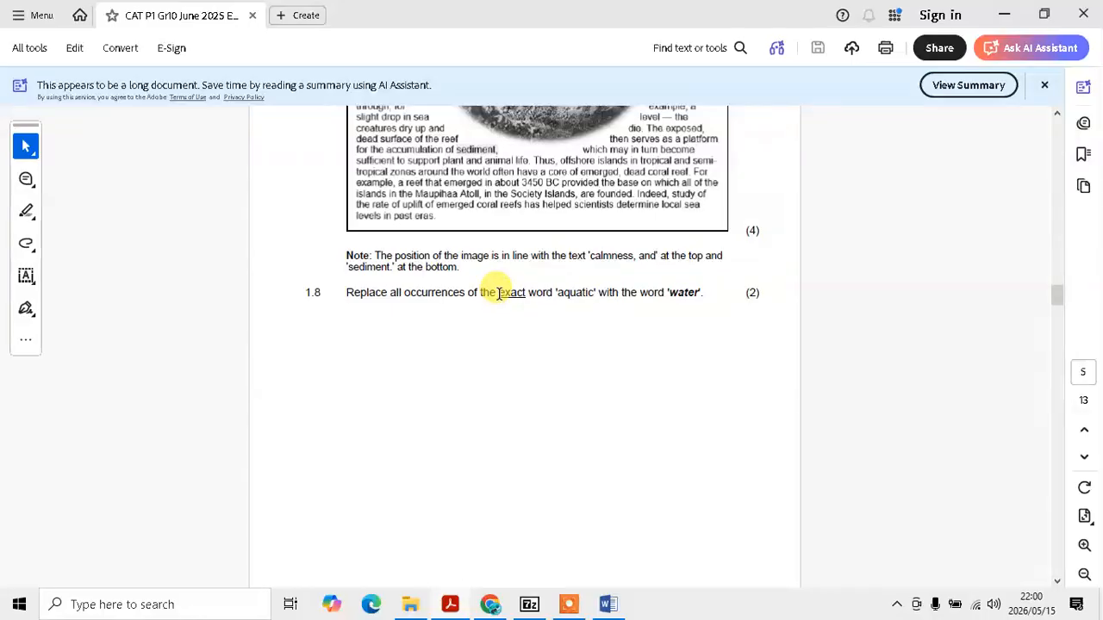
drag(498, 292, 597, 294)
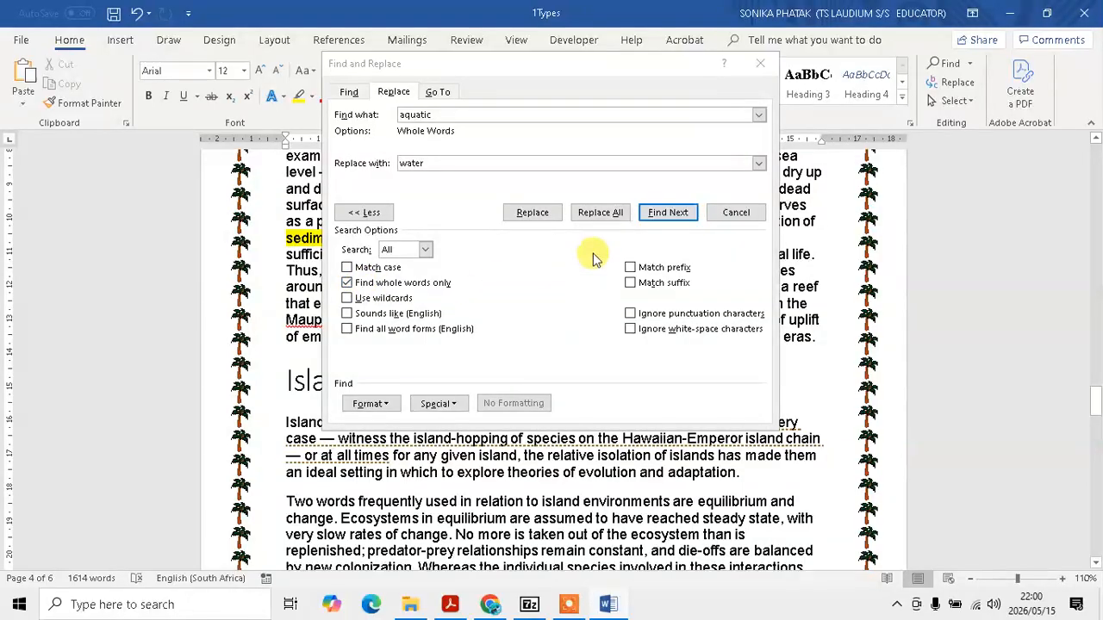
click(601, 215)
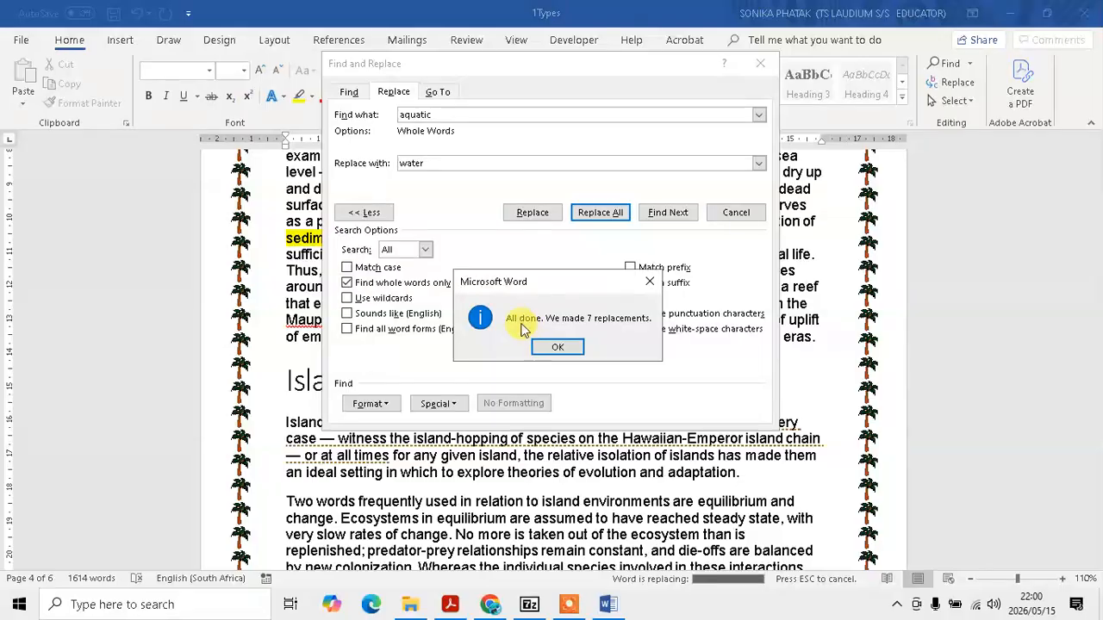
click(572, 346)
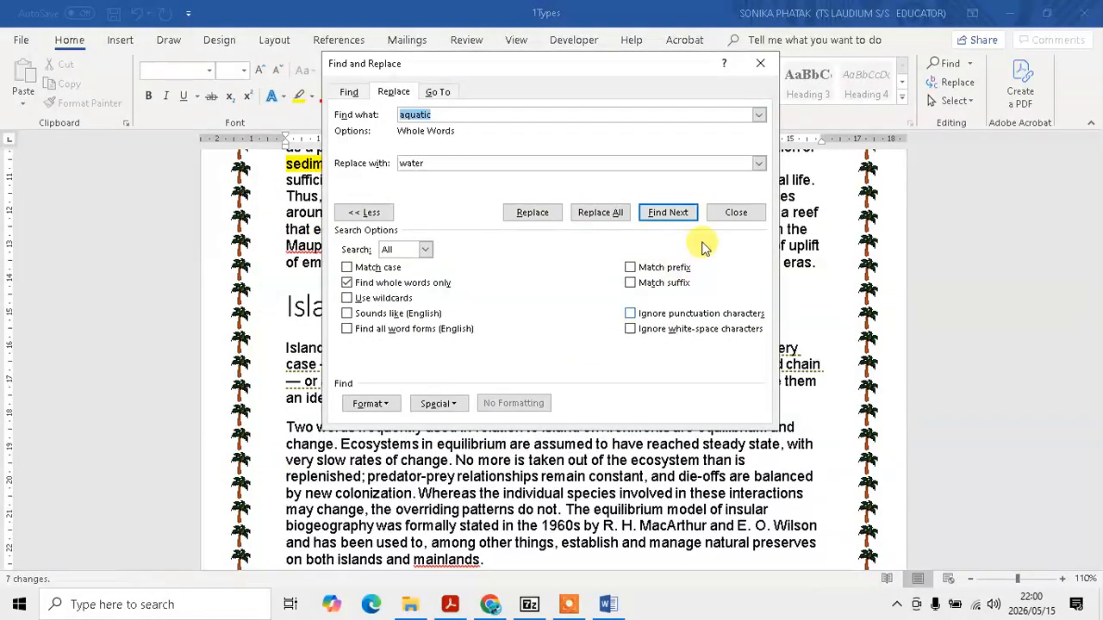
click(733, 212)
- Switch to Acrobat and read the next question on editing the 'Examples of the type of Islands' table
key(alt+Tab)
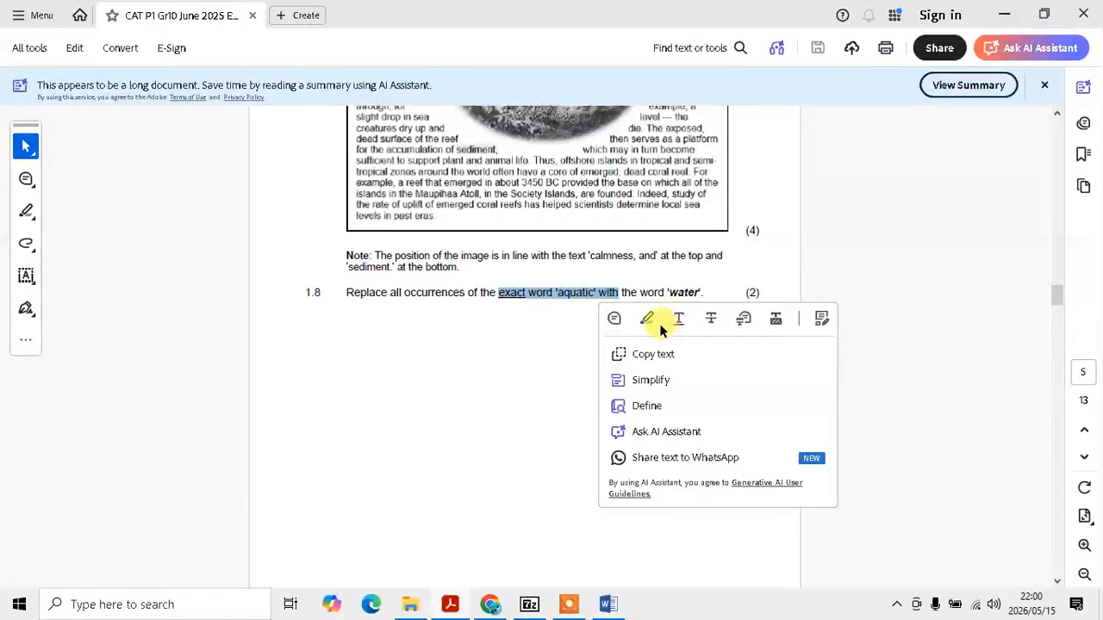
click(514, 375)
scroll(513, 375, down, 8)
scroll(512, 376, up, 5)
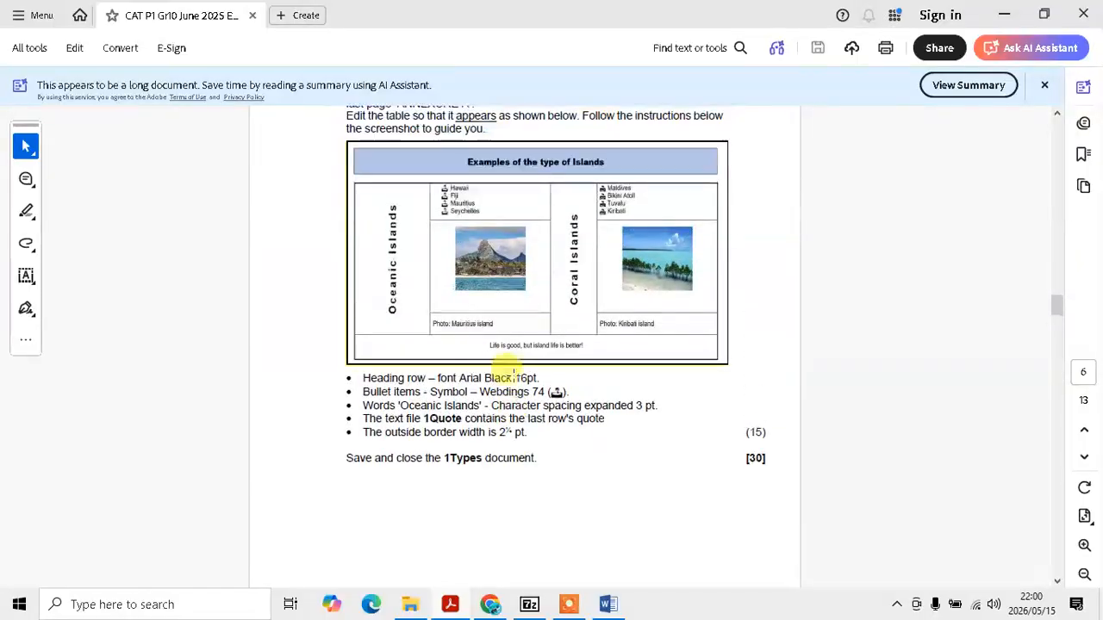